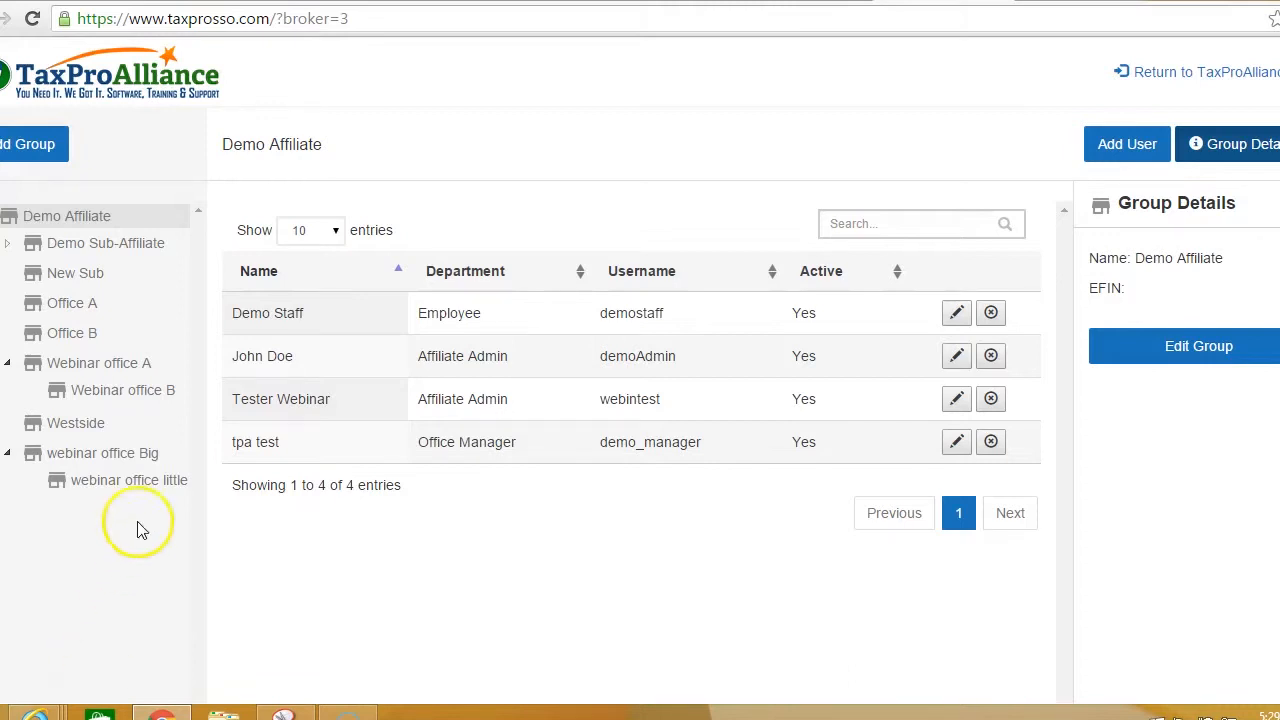
Step: Open the empty Webinar office A group and start adding a new user to it
left_click(97, 368)
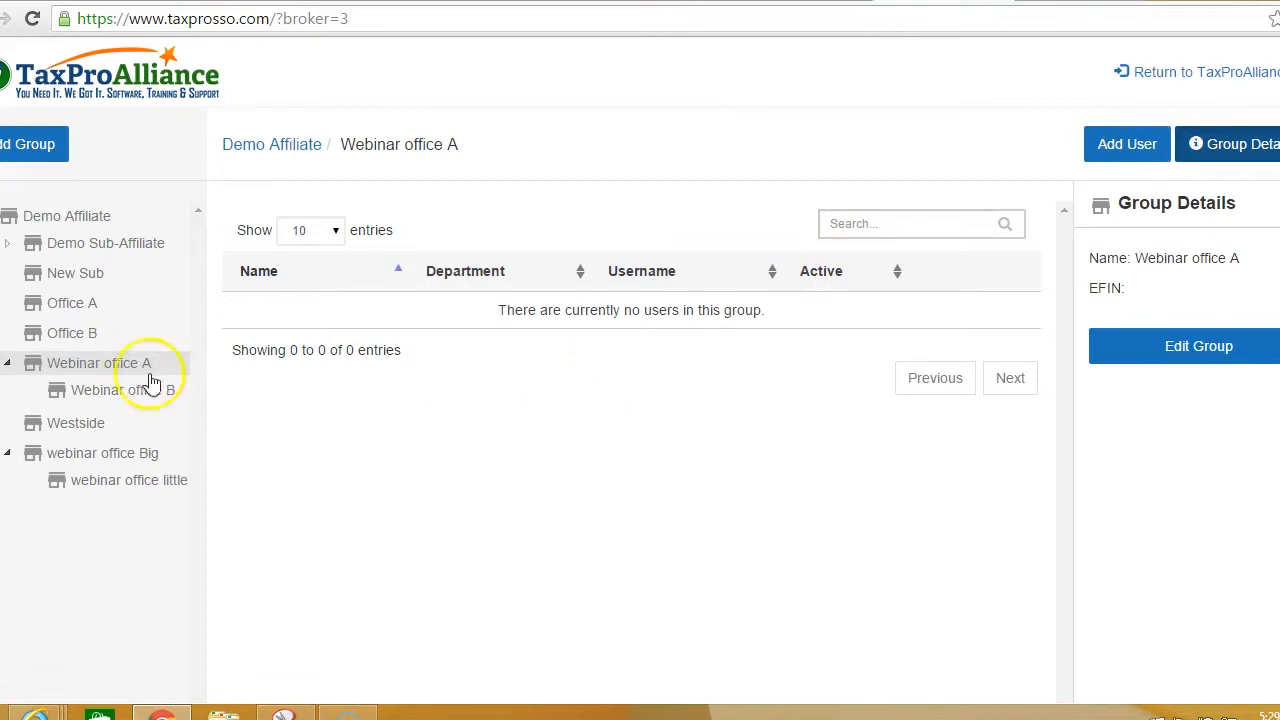
left_click(1117, 149)
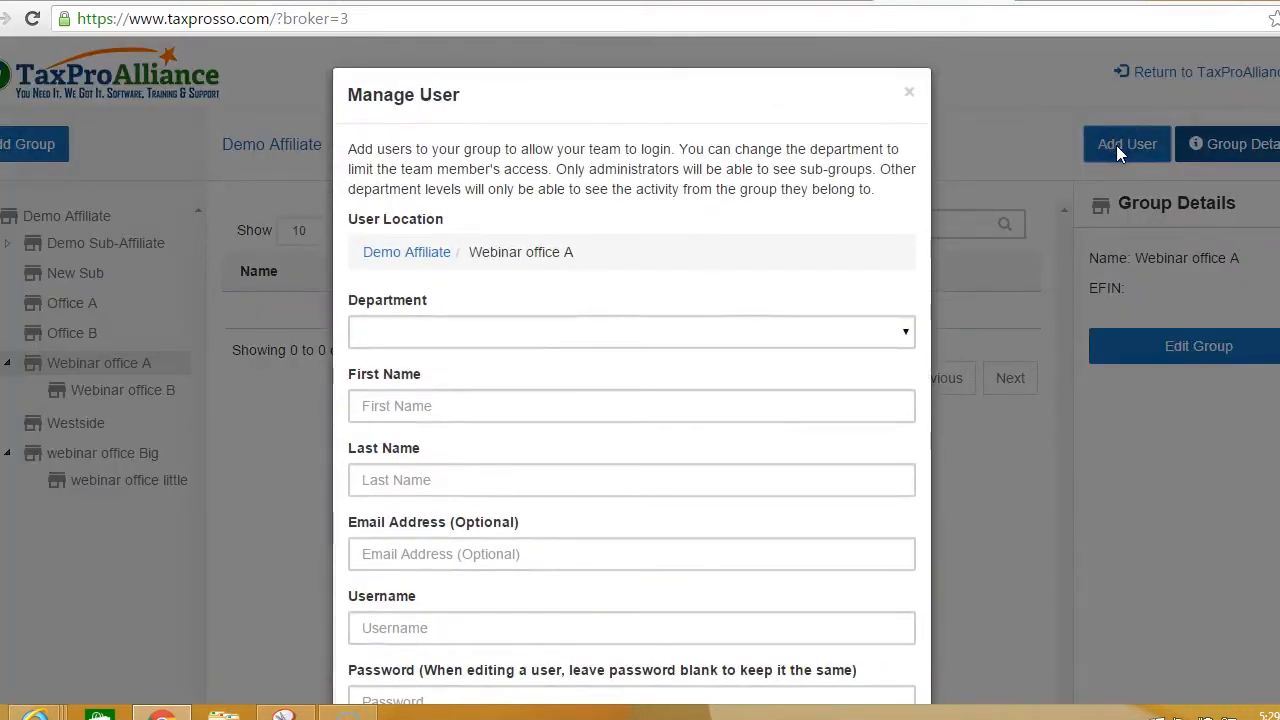
Step: Make the new user an Employee with first name test1 and last name webinar1
left_click(905, 331)
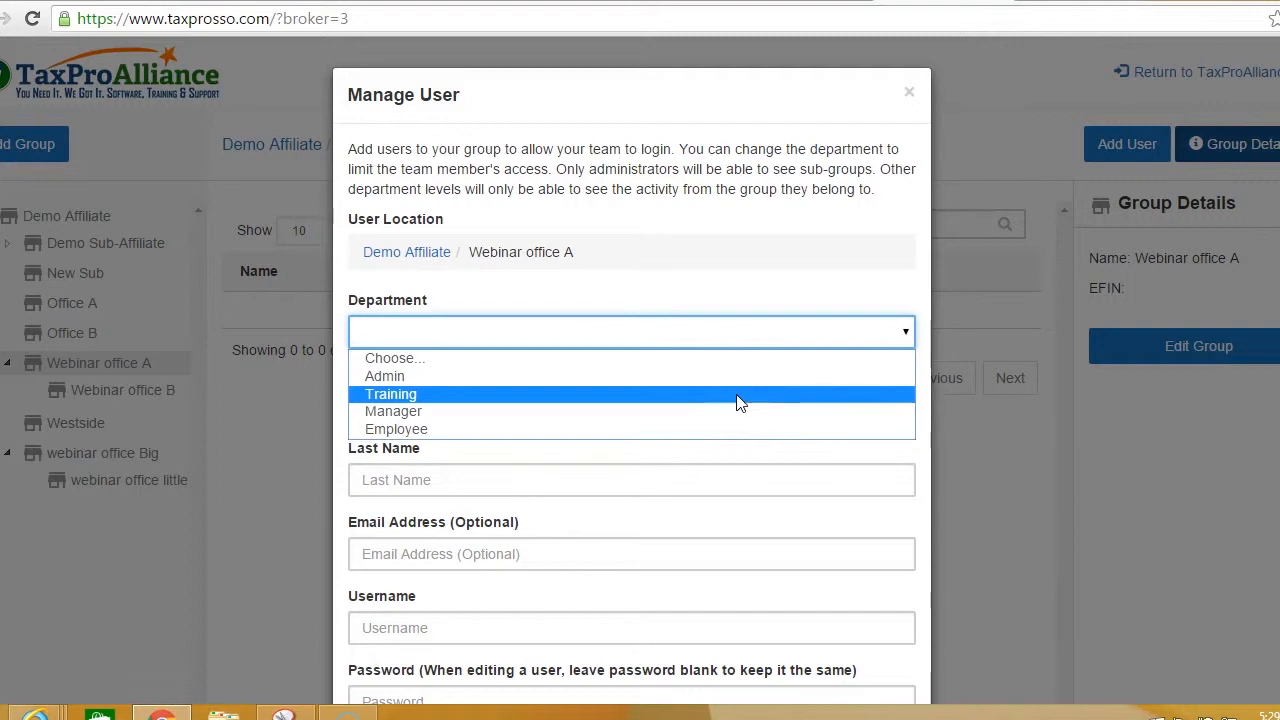
left_click(733, 428)
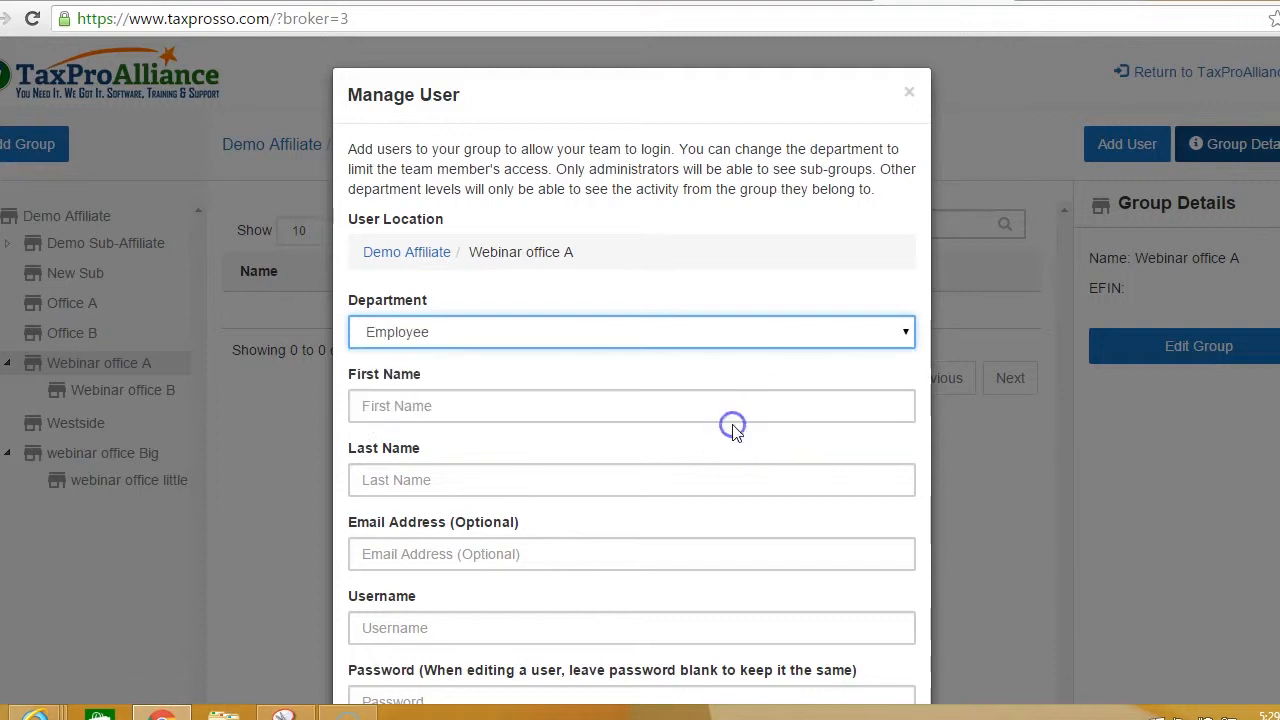
left_click(634, 402)
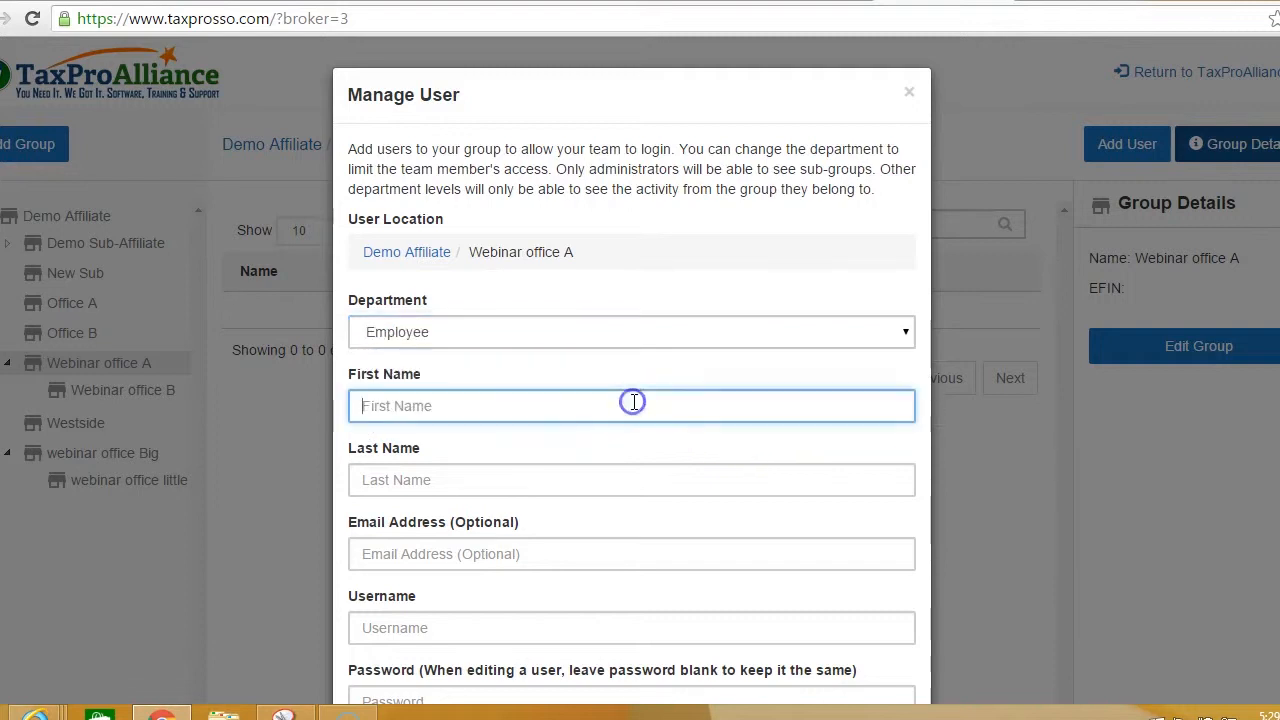
type("test1")
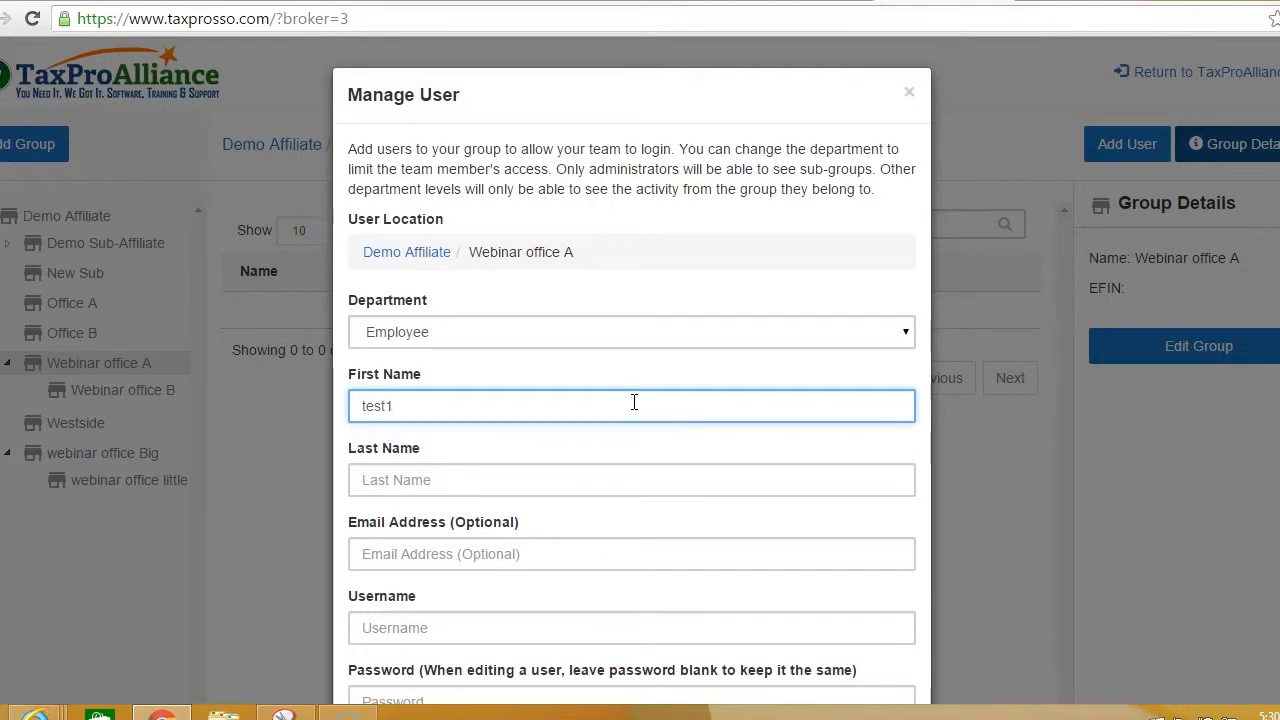
left_click(532, 485)
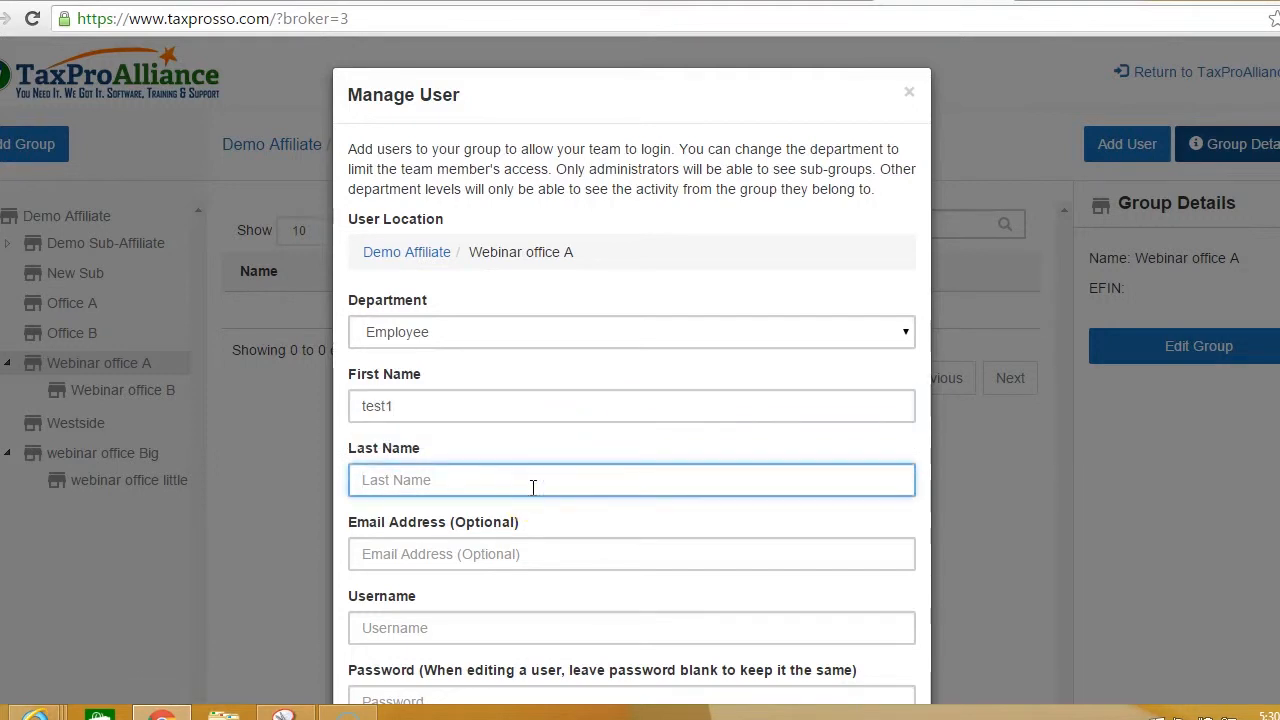
type("webinar")
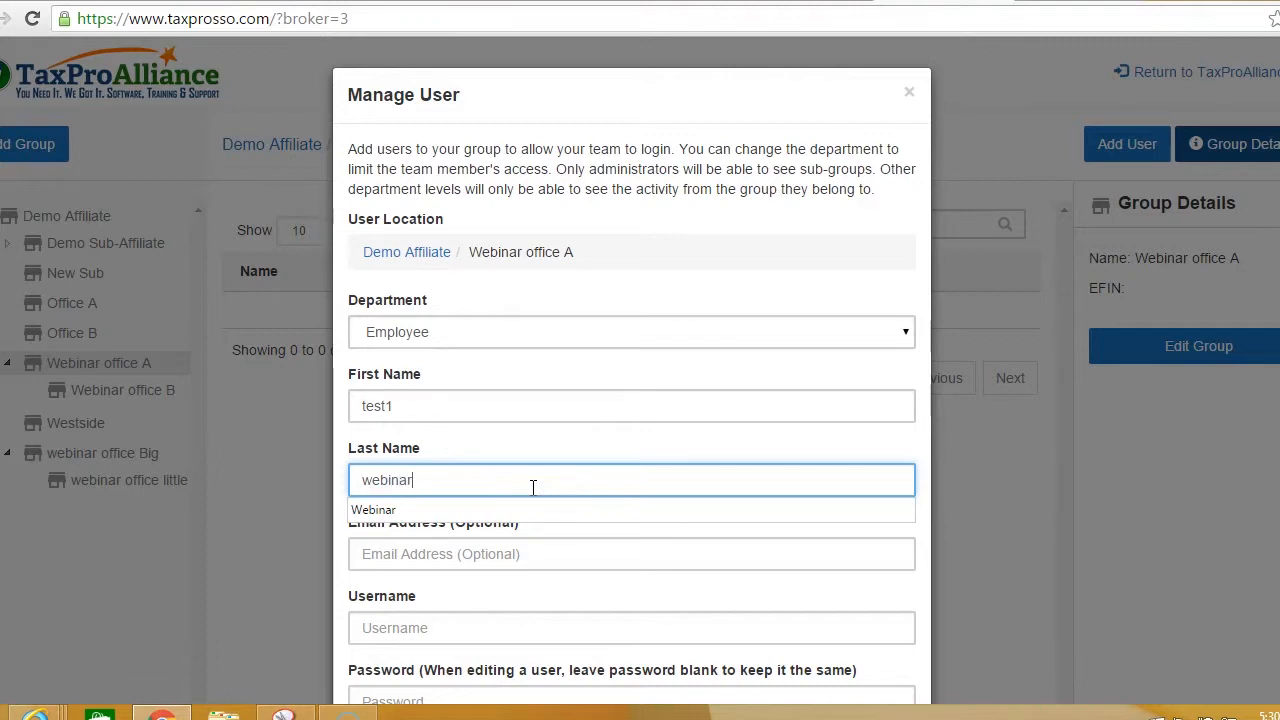
type("1")
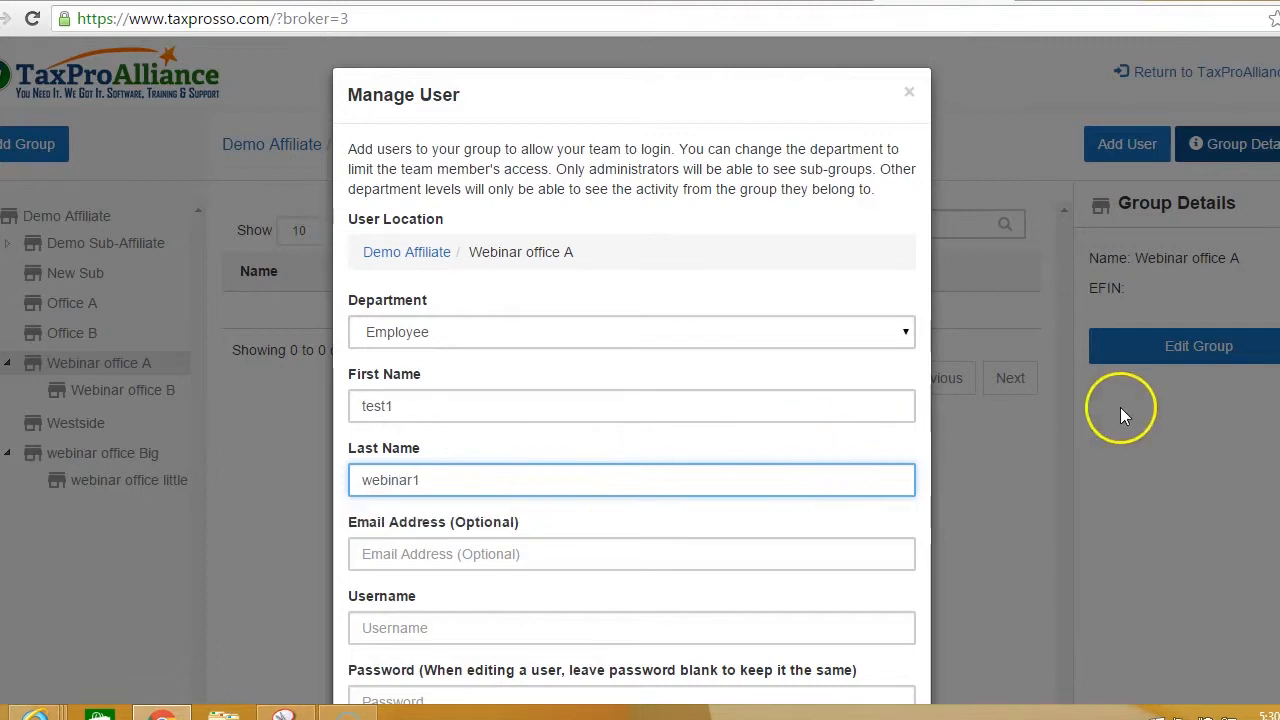
scroll(1251, 406, "down", 2)
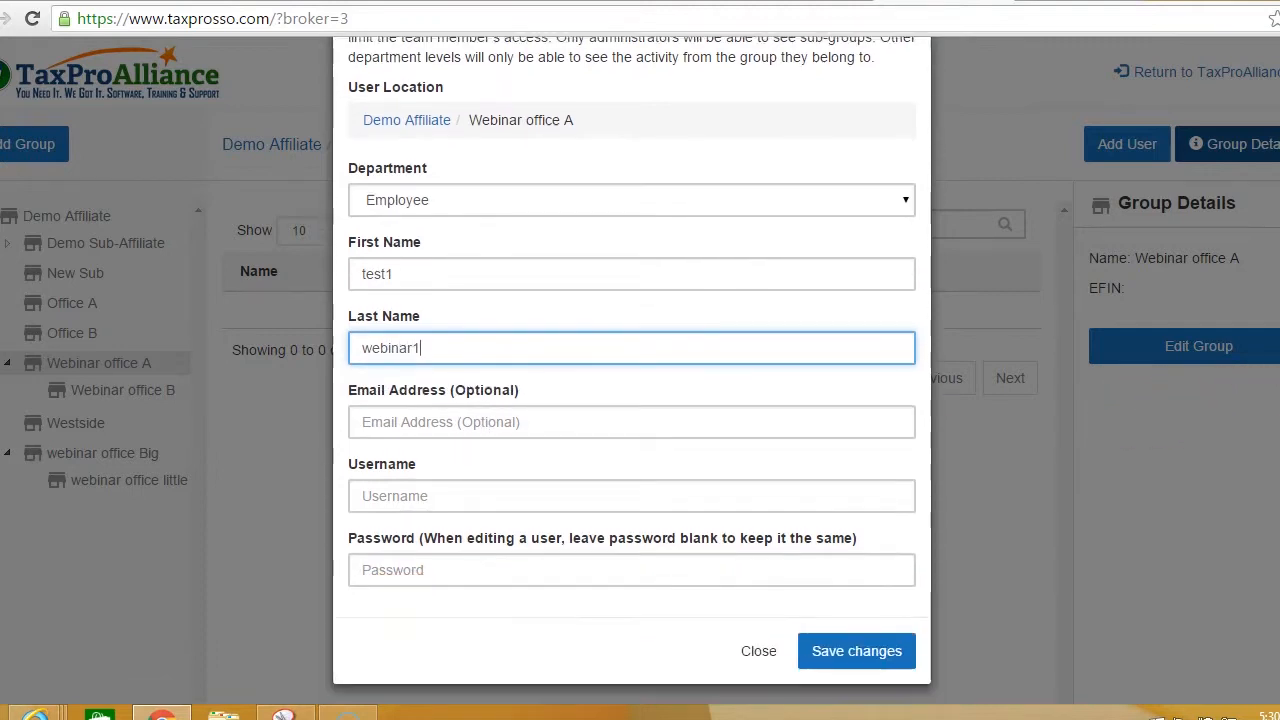
Step: Enter login username webinar1 and a password, then try to save the user
left_click(443, 486)
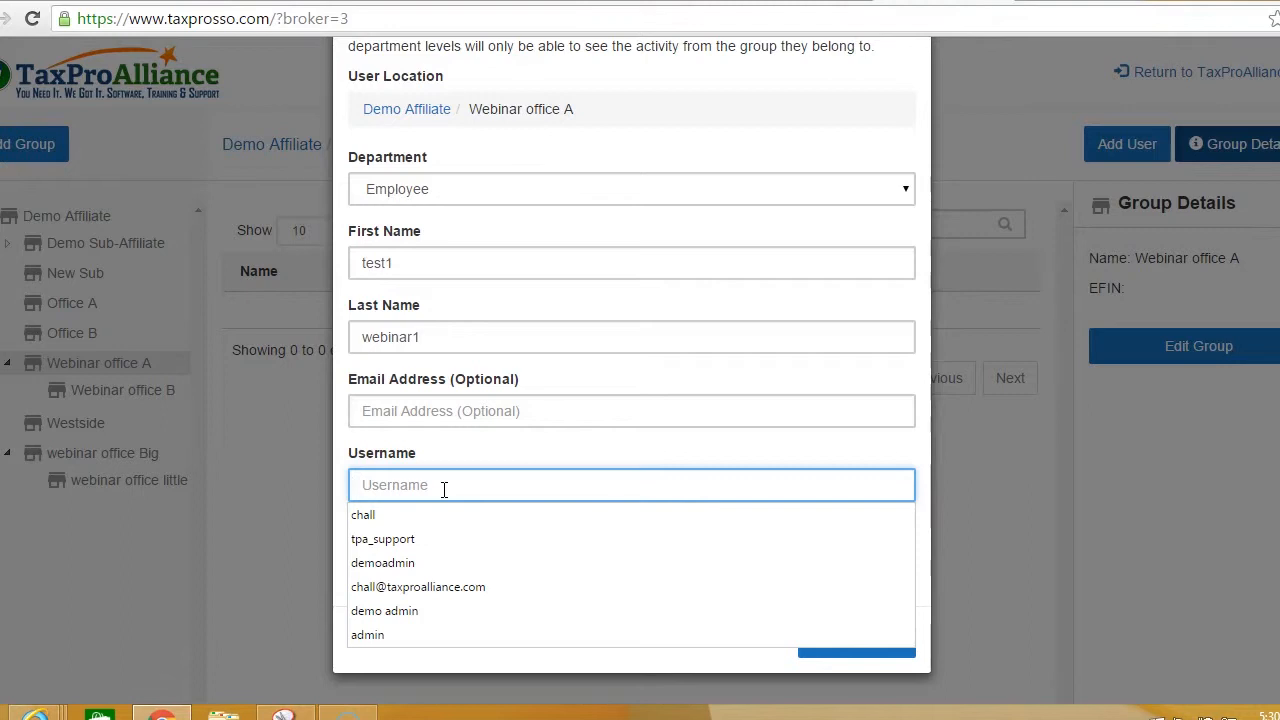
type("we")
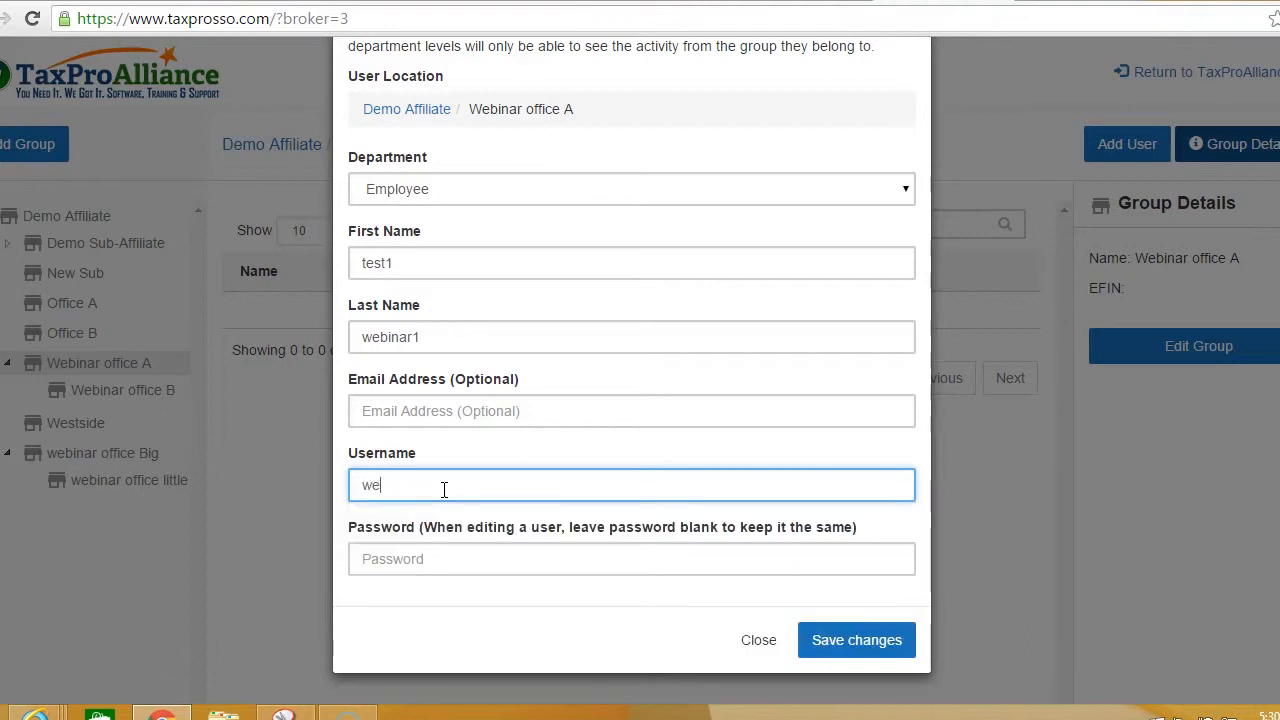
type("binar1")
left_click(427, 560)
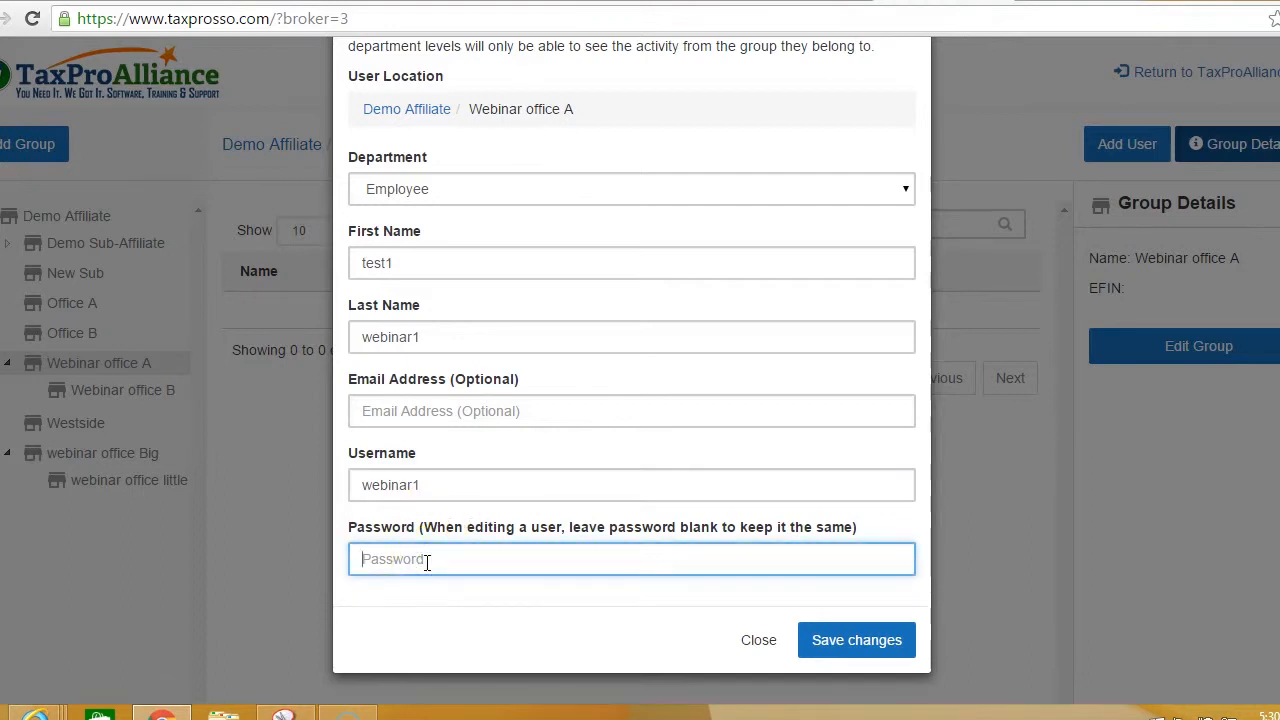
type("pass1")
left_click(854, 645)
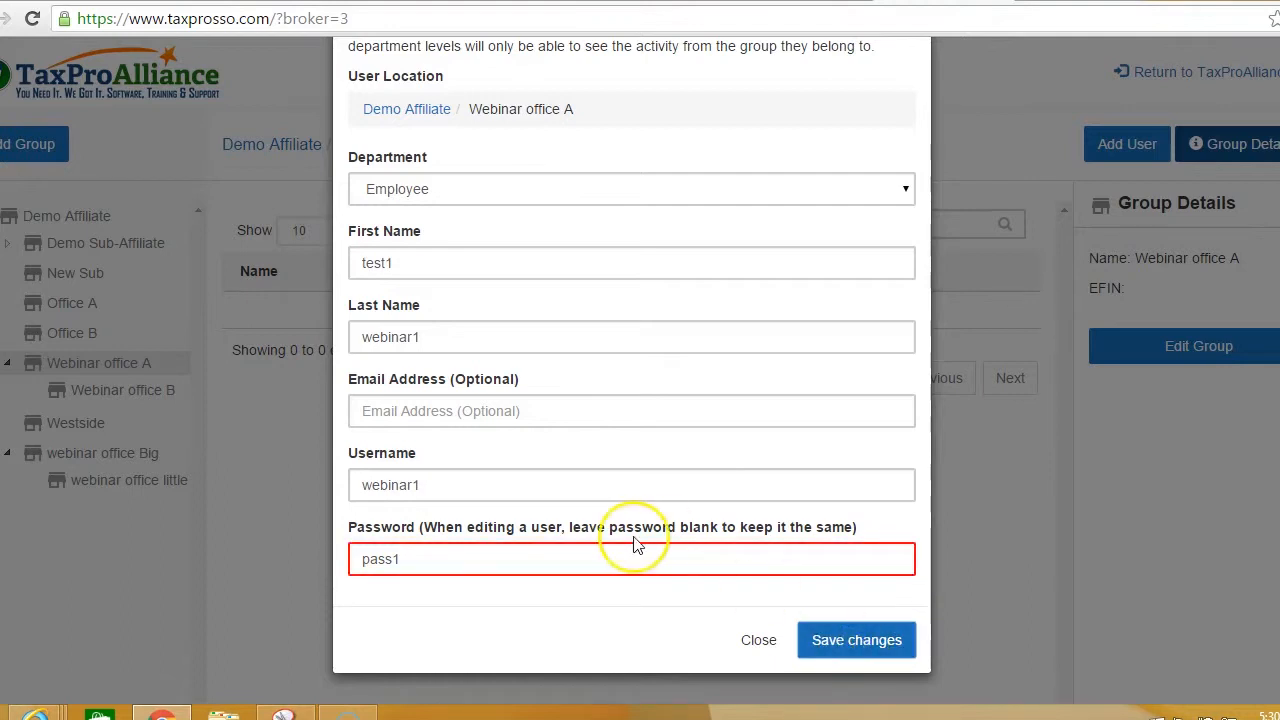
Step: Correct the rejected password and save test1 webinar1 to Webinar office A
left_click(593, 553)
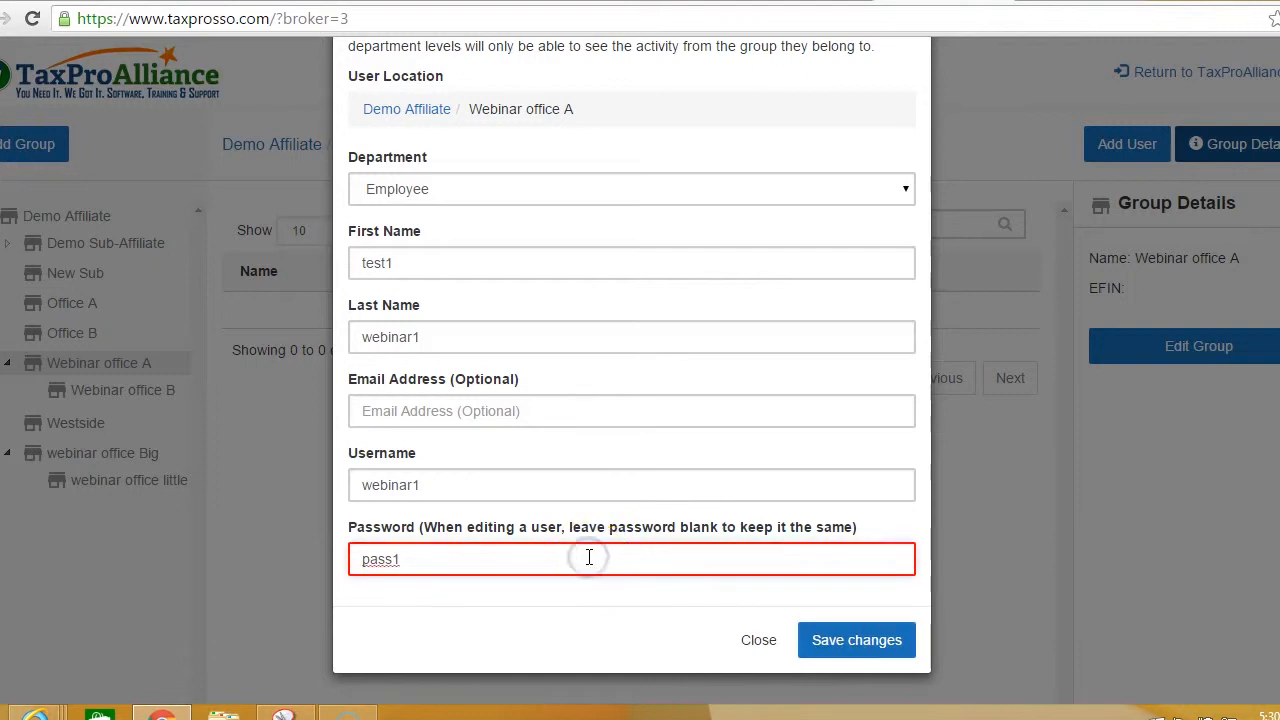
key("BackSpace")
type("201")
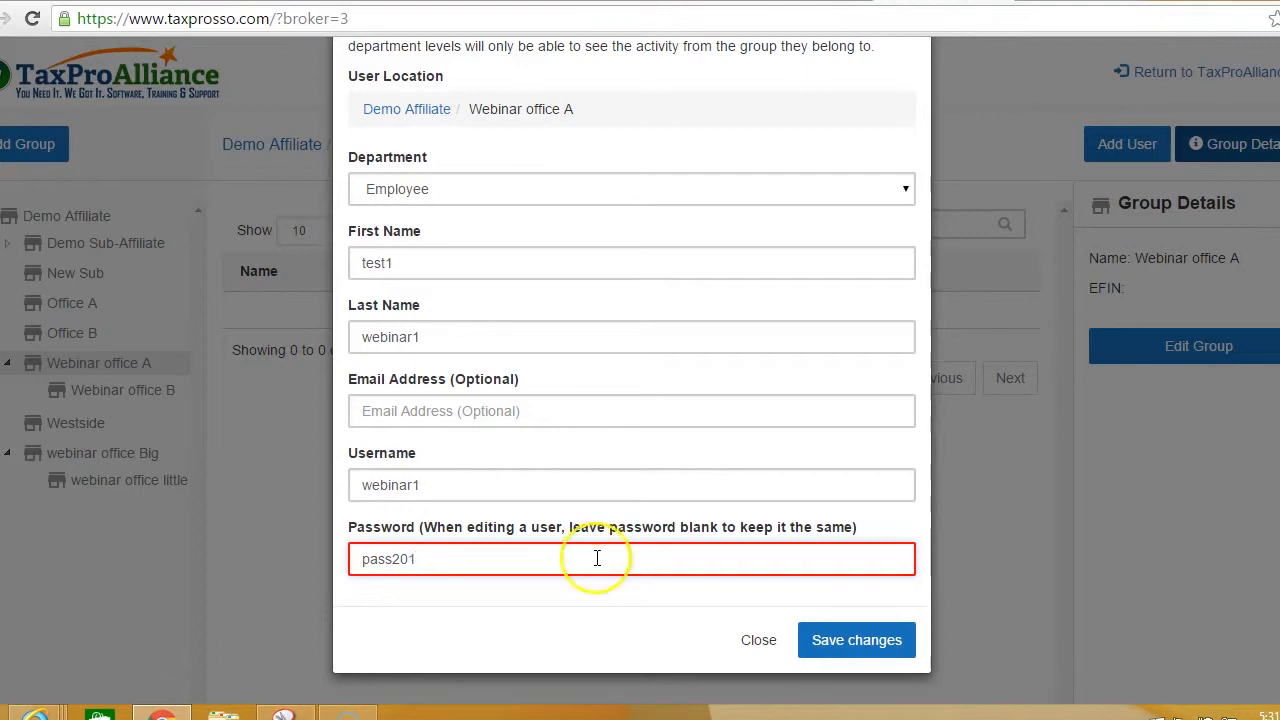
left_click(820, 638)
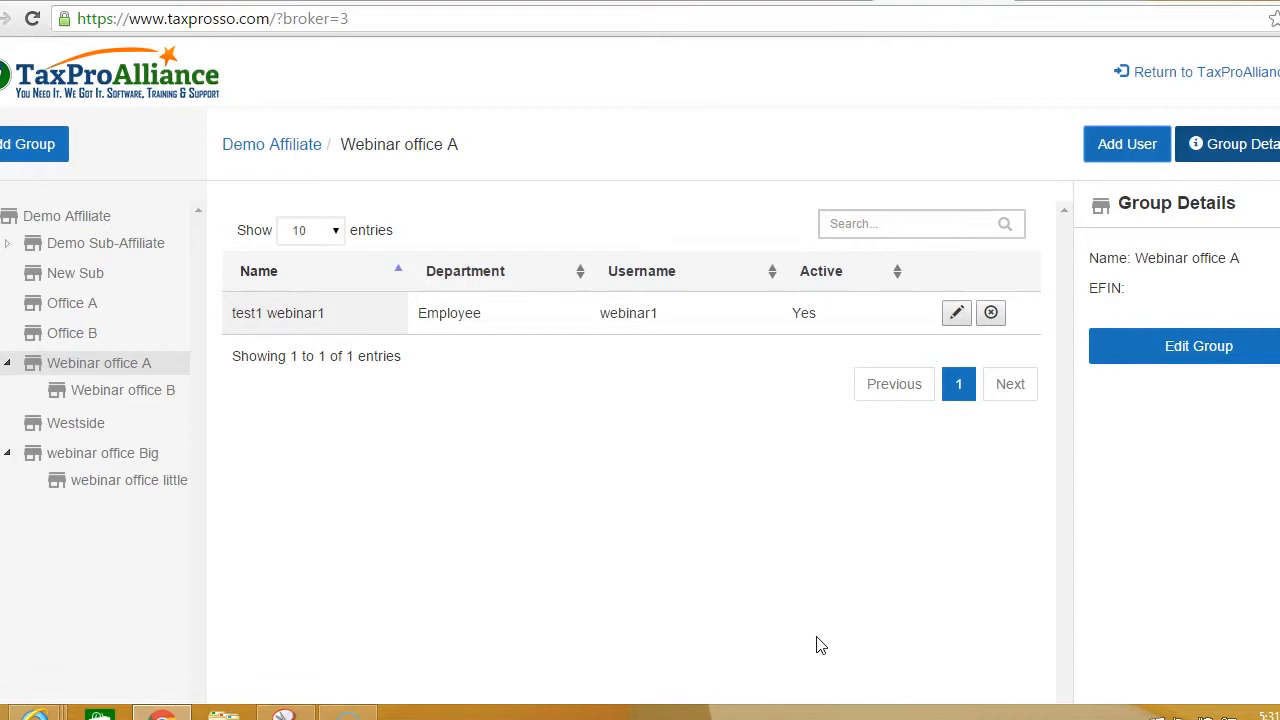
Step: Open the empty Webinar office B group and start adding a user to it
left_click(820, 320)
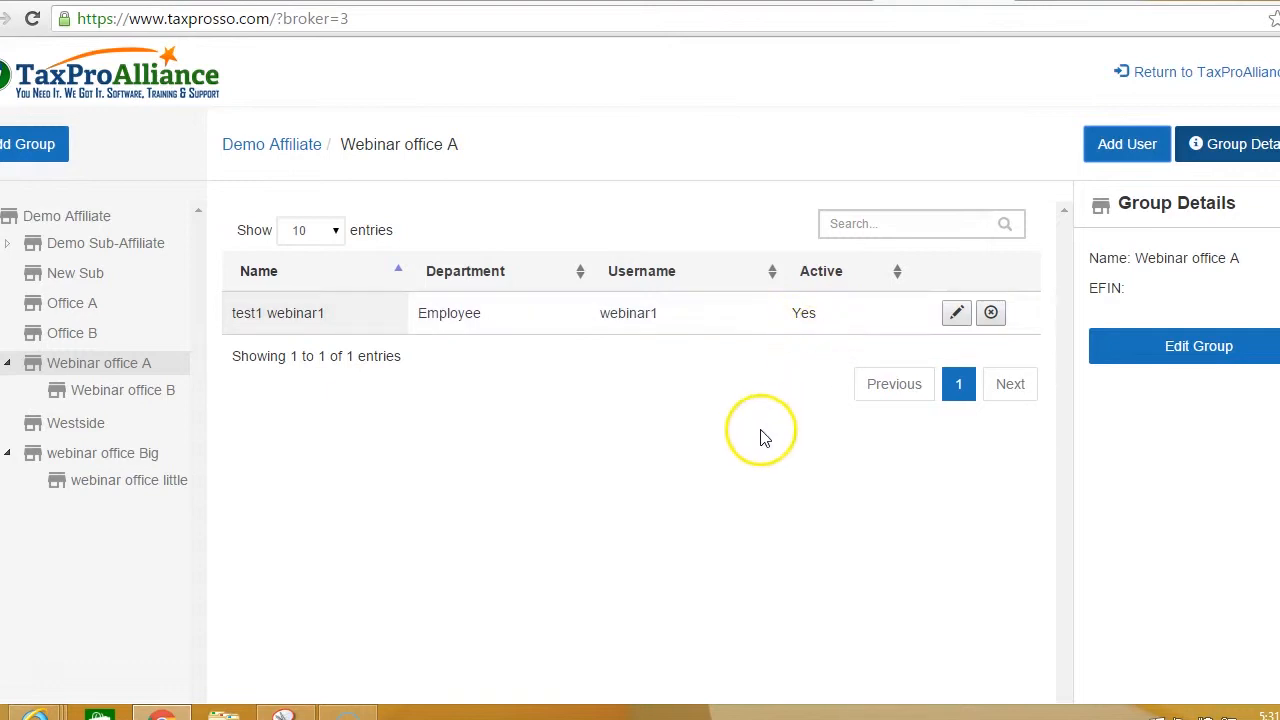
left_click(160, 398)
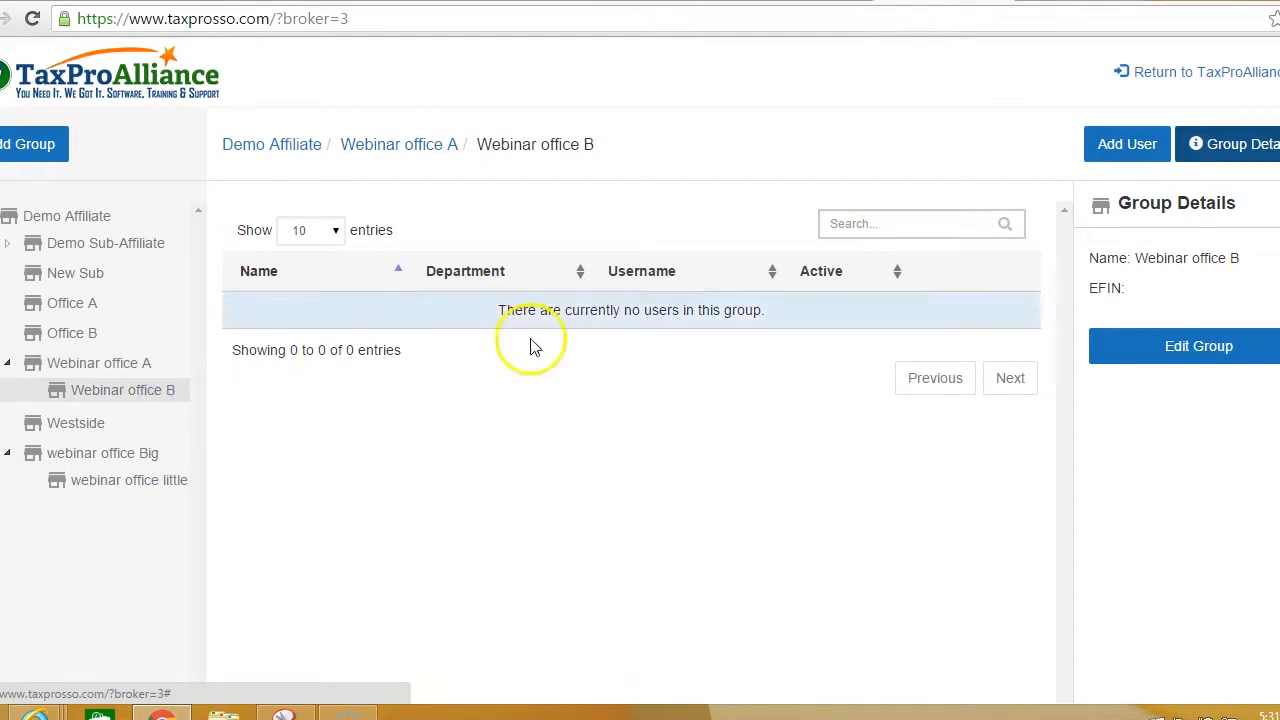
left_click(1115, 158)
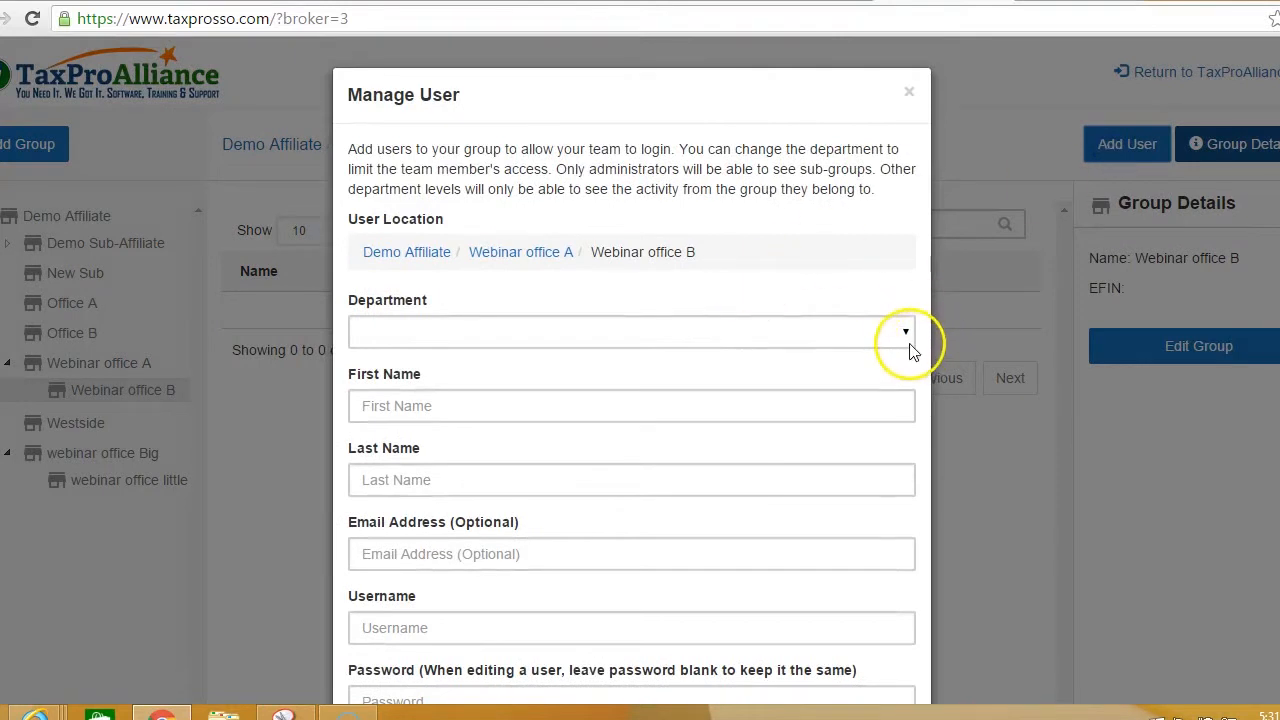
Step: Make the new user an Affiliate Admin with first name test and last name webinar
left_click(907, 334)
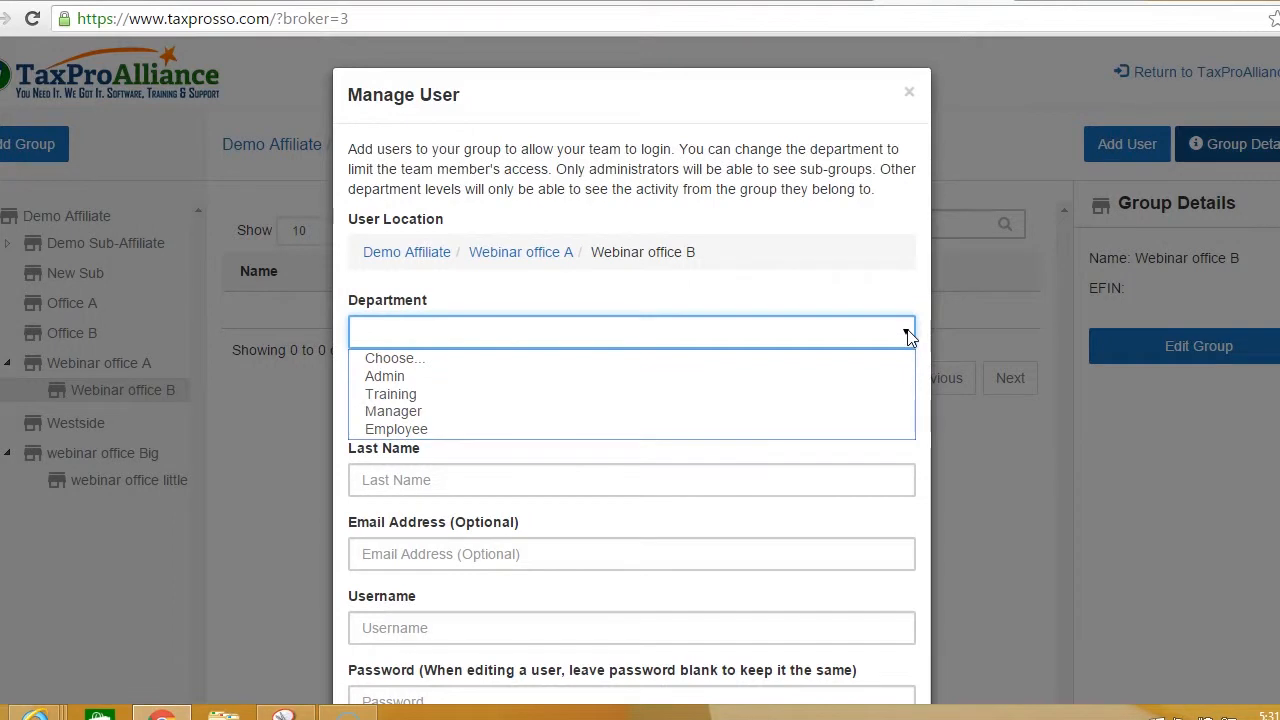
left_click(865, 380)
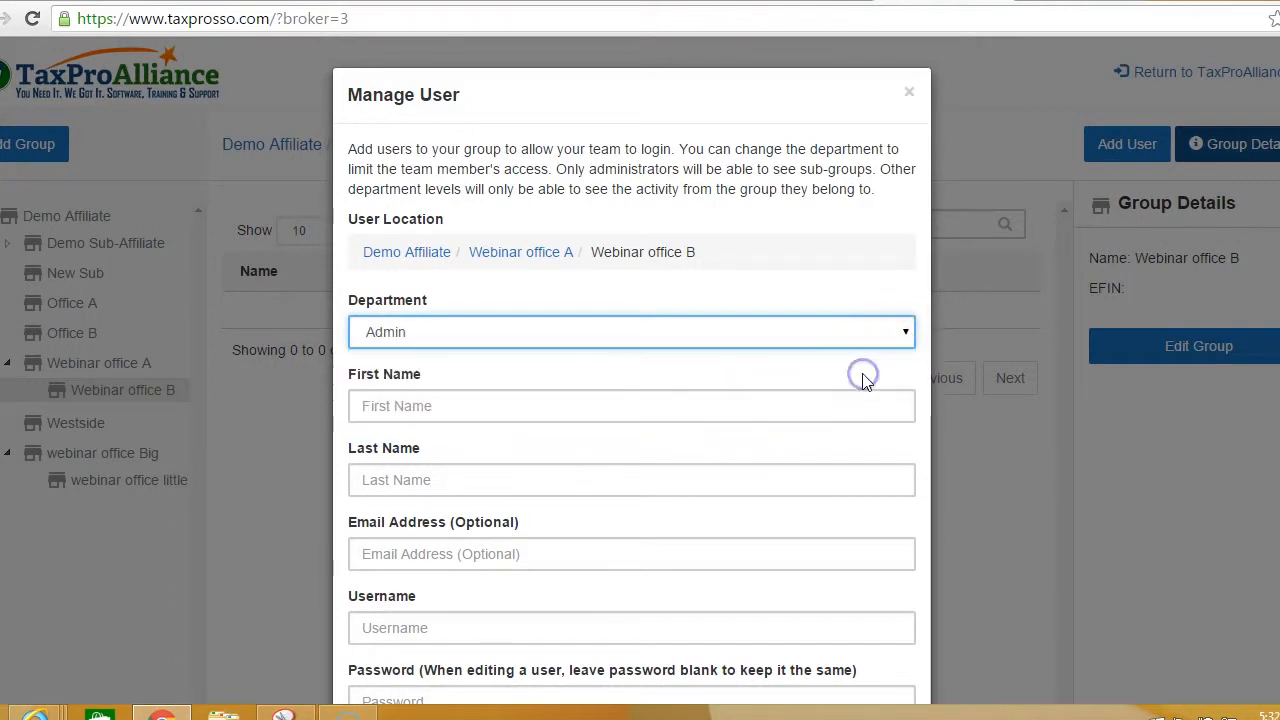
left_click(811, 400)
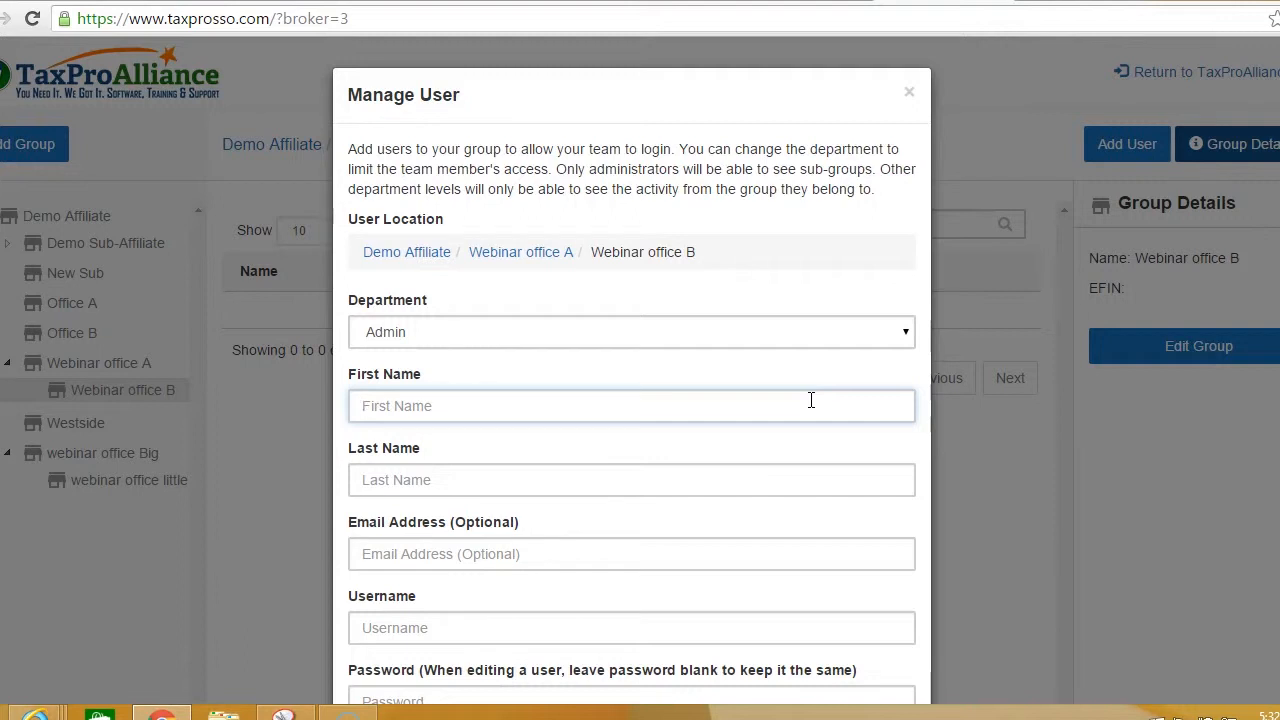
type("test")
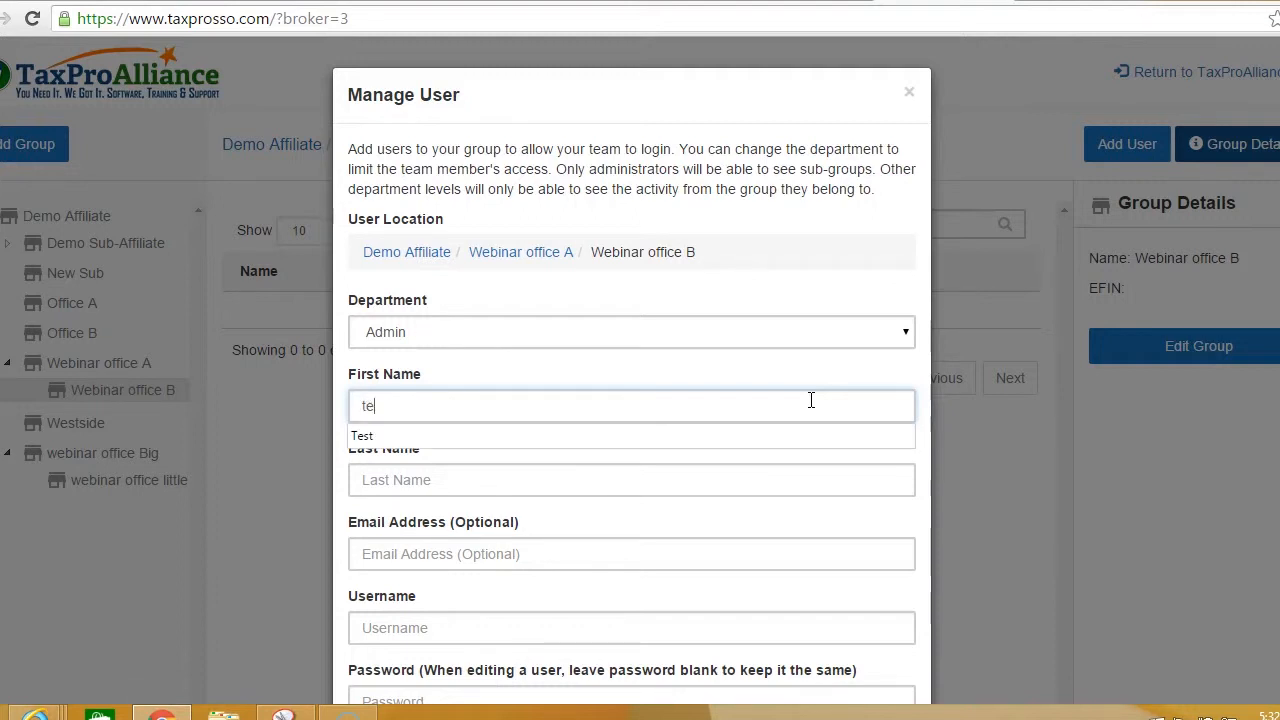
key("Tab")
type("e")
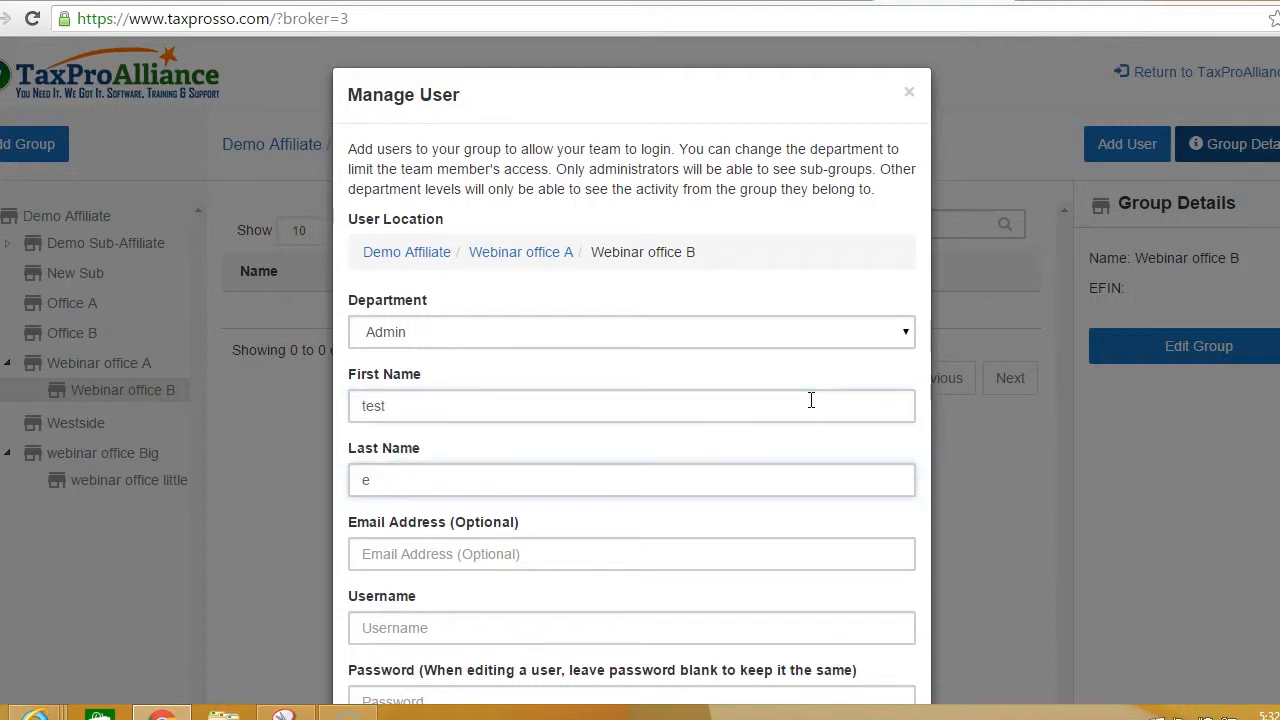
key("BackSpace")
type("webi")
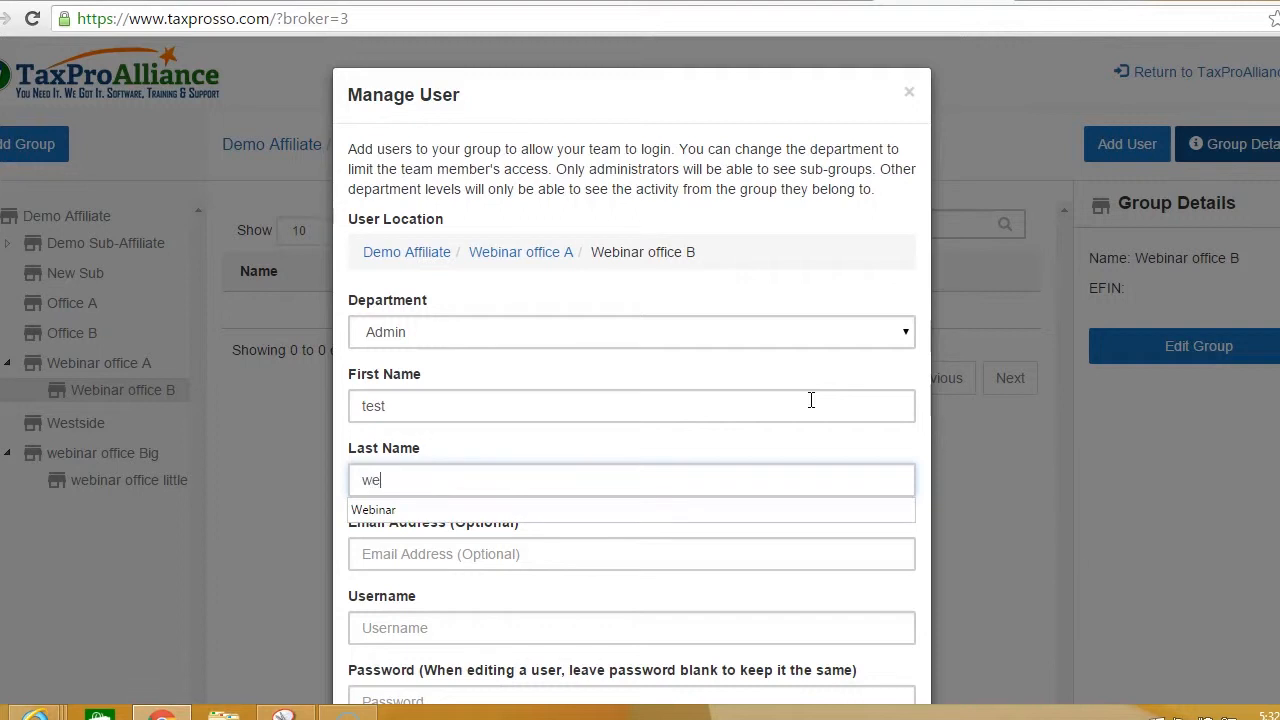
type("nar")
Step: Give the user login username webinar2 and a password, and save it to Webinar office B
left_click(575, 630)
type("we")
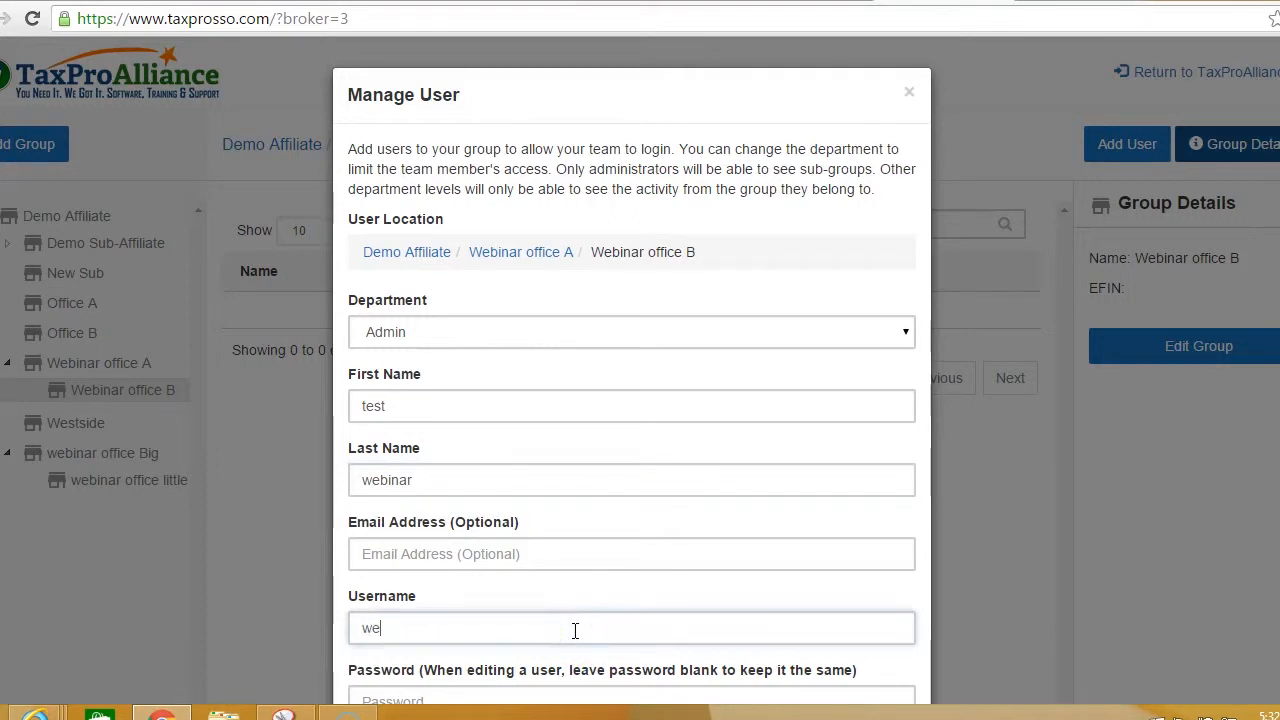
type("binar2")
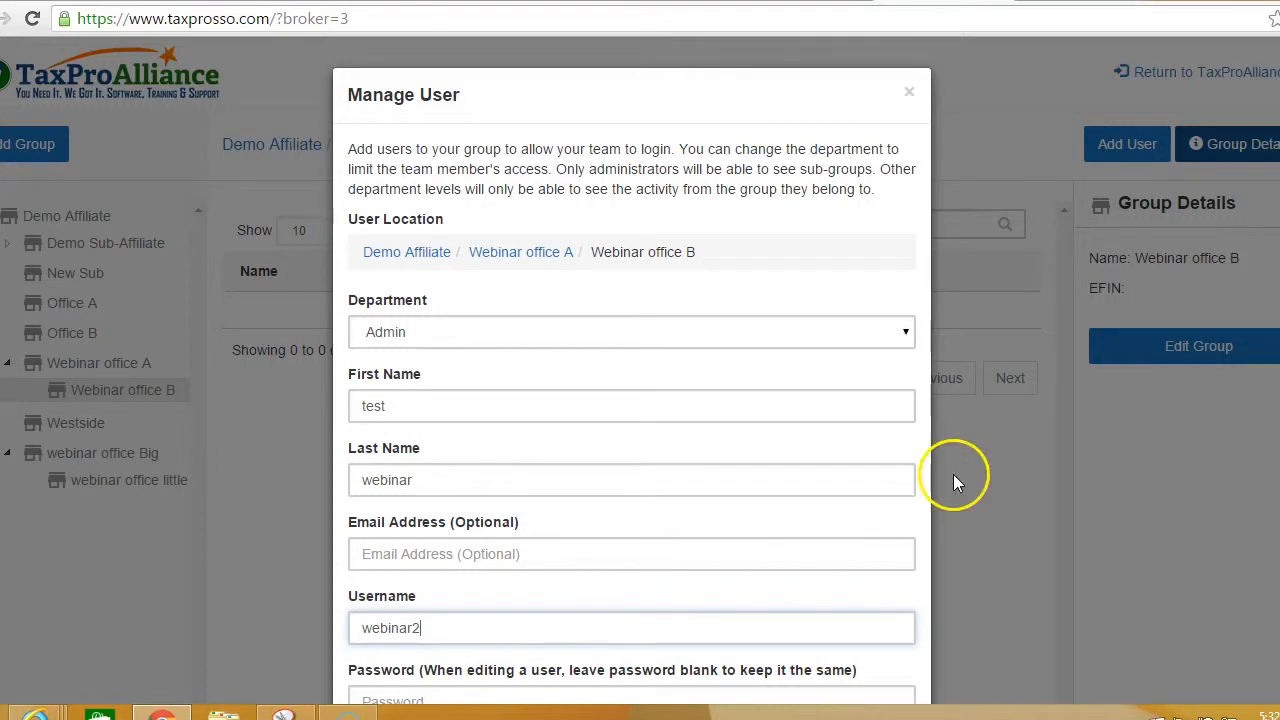
scroll(631, 400, "down", 2)
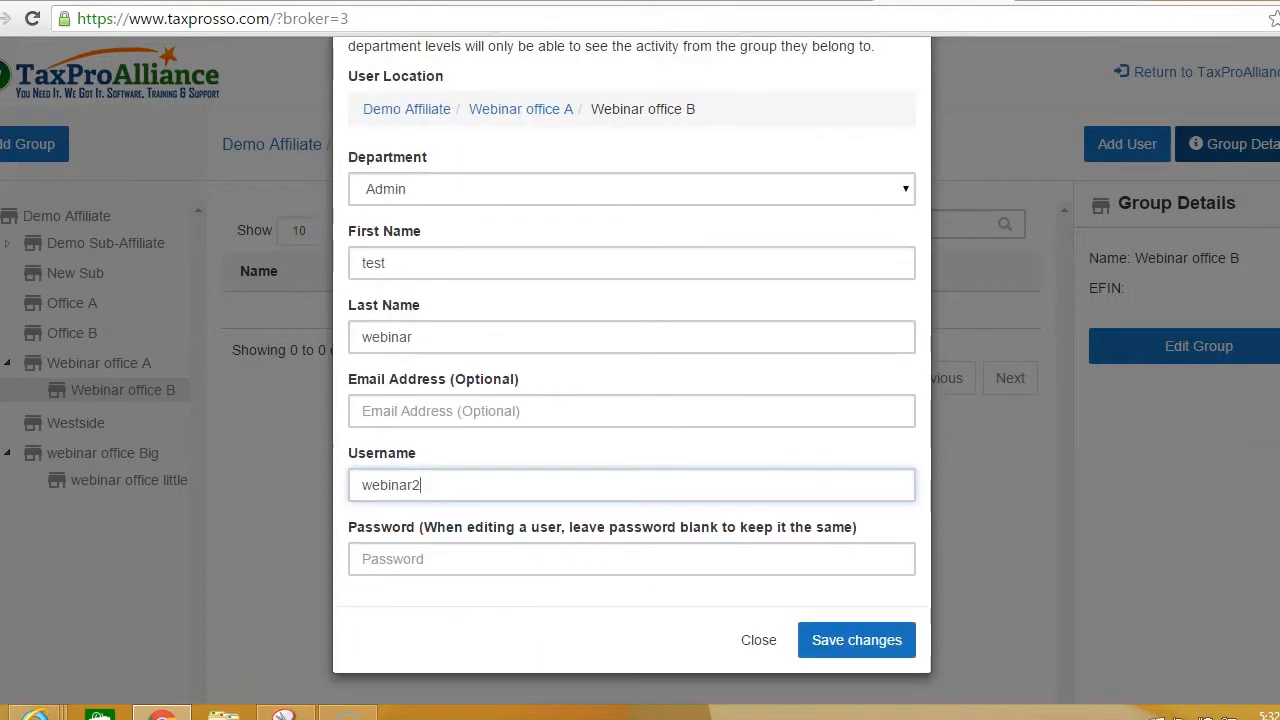
left_click(625, 548)
type("pass202")
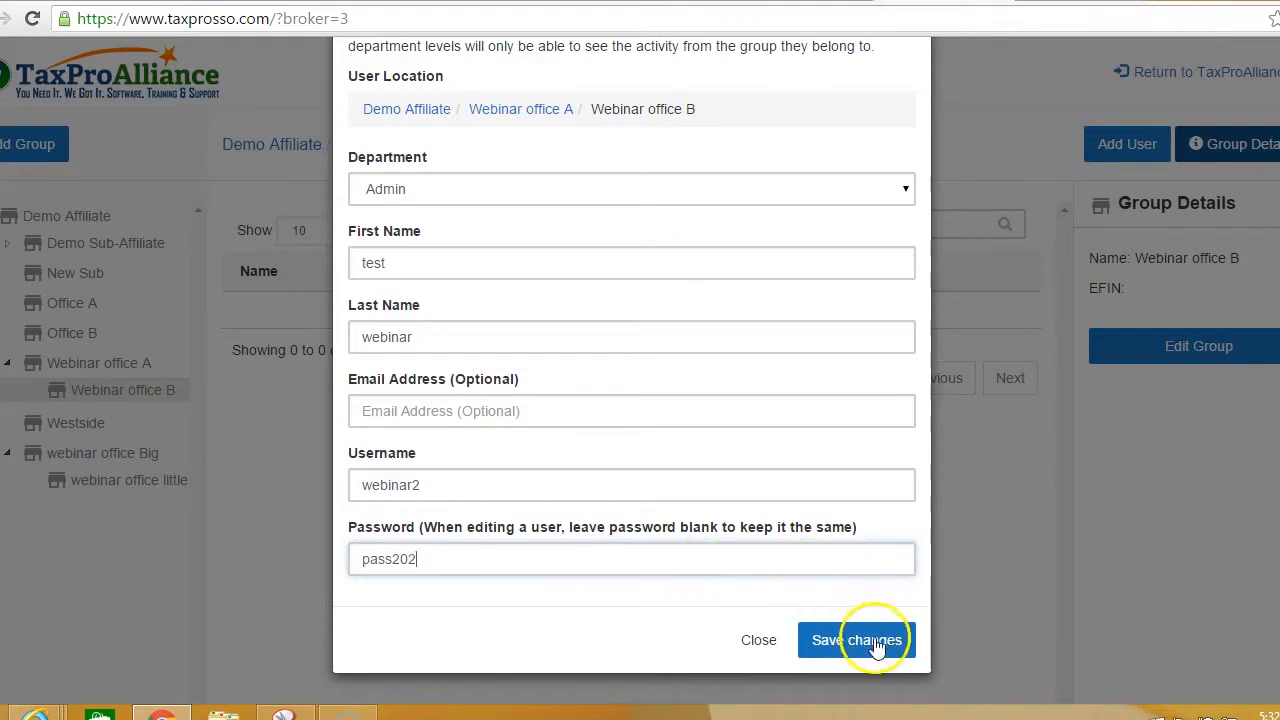
left_click(876, 646)
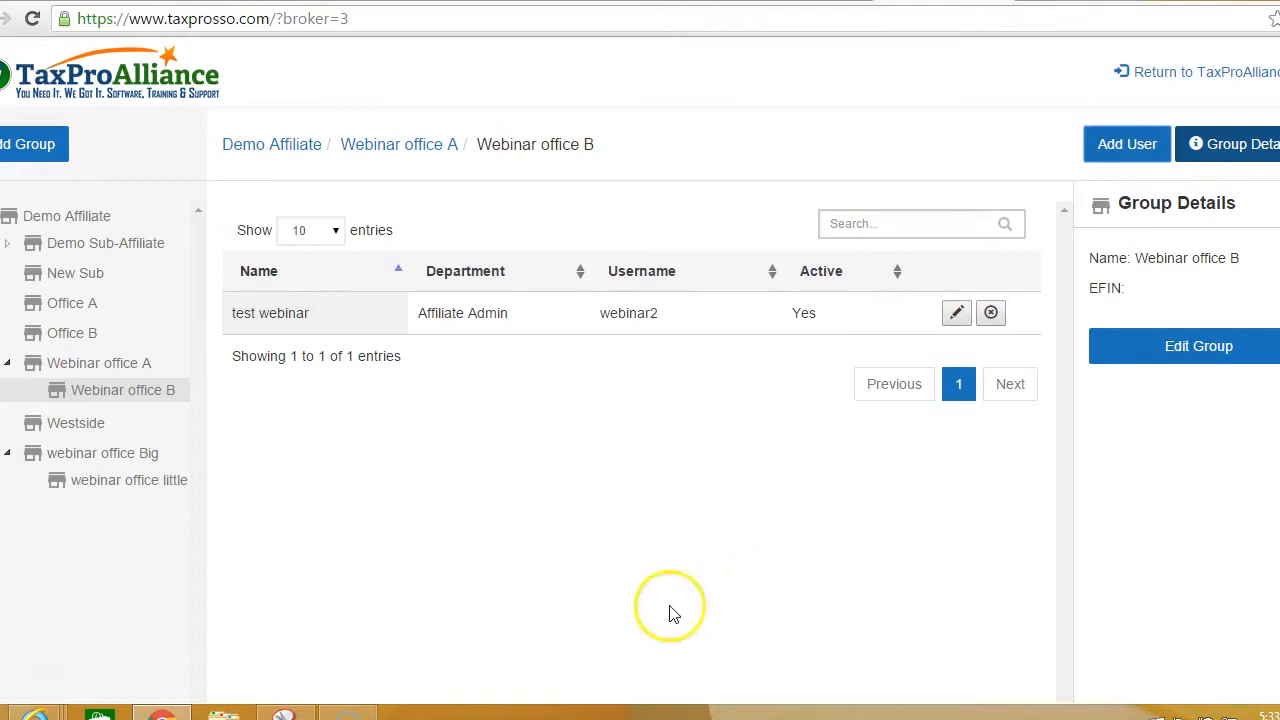
Step: Reload Webinar office B via Webinar office A and open a blank new-user form
left_click(148, 366)
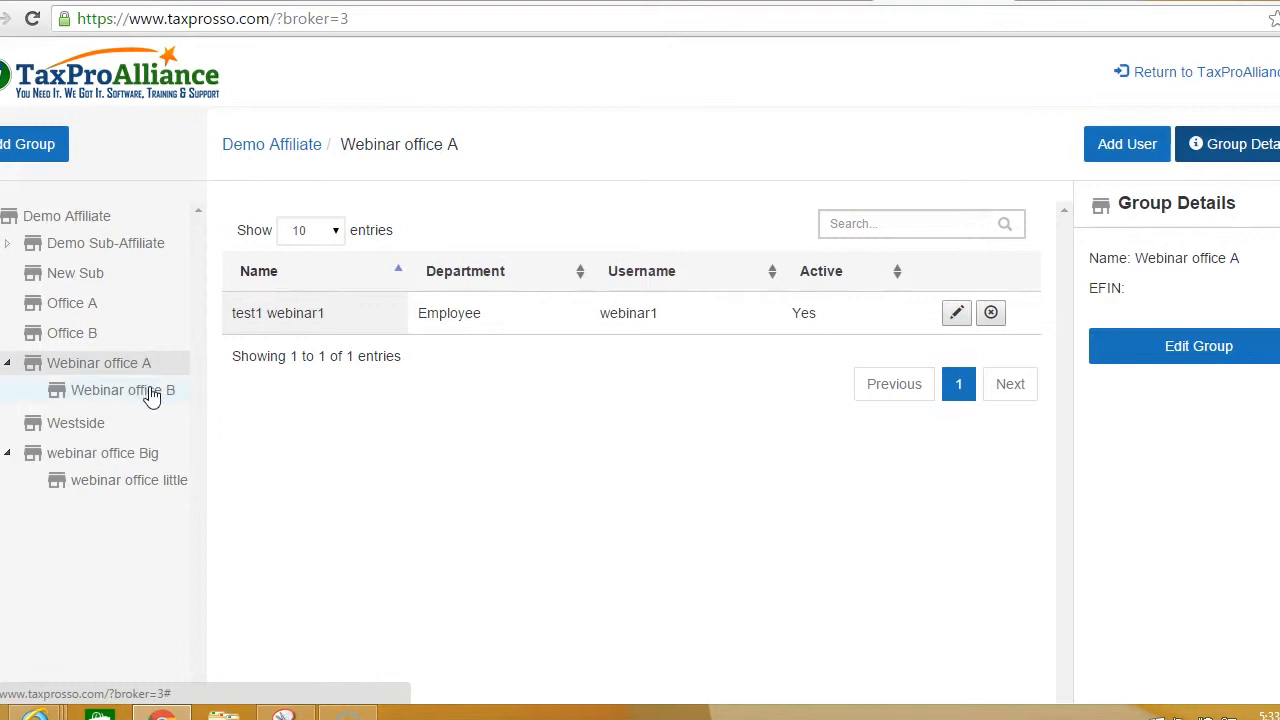
left_click(151, 392)
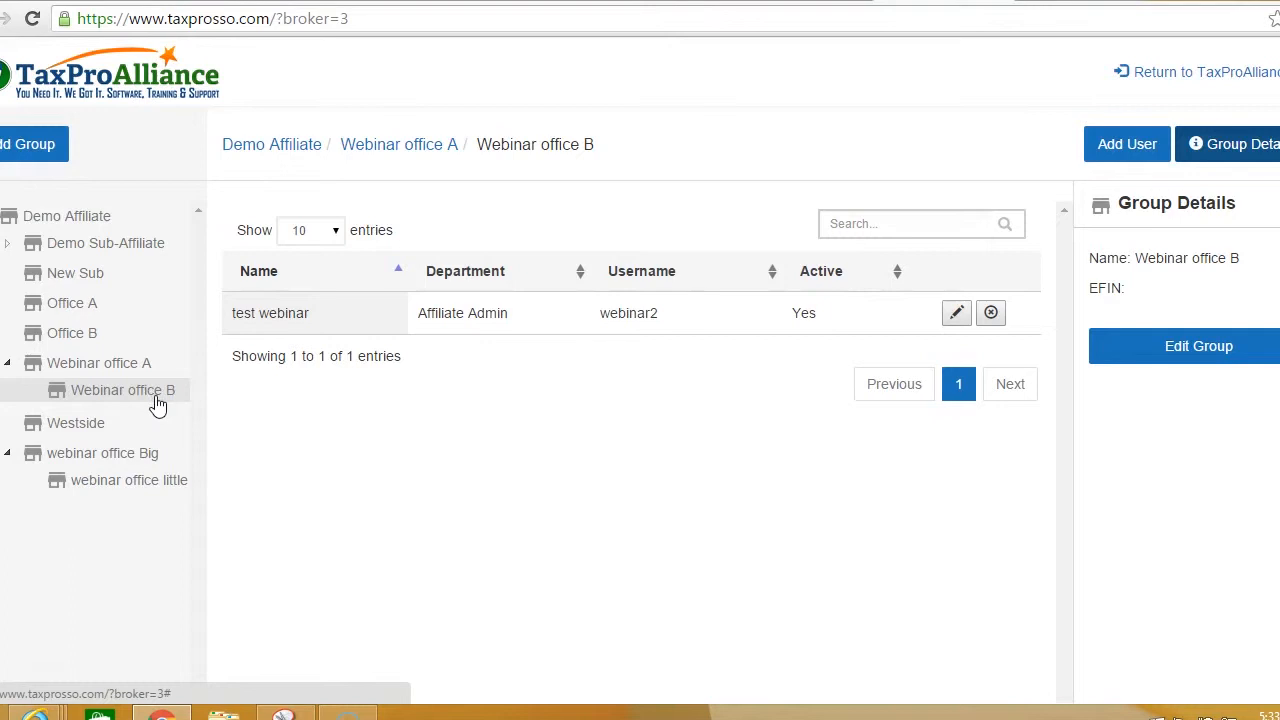
left_click(150, 392)
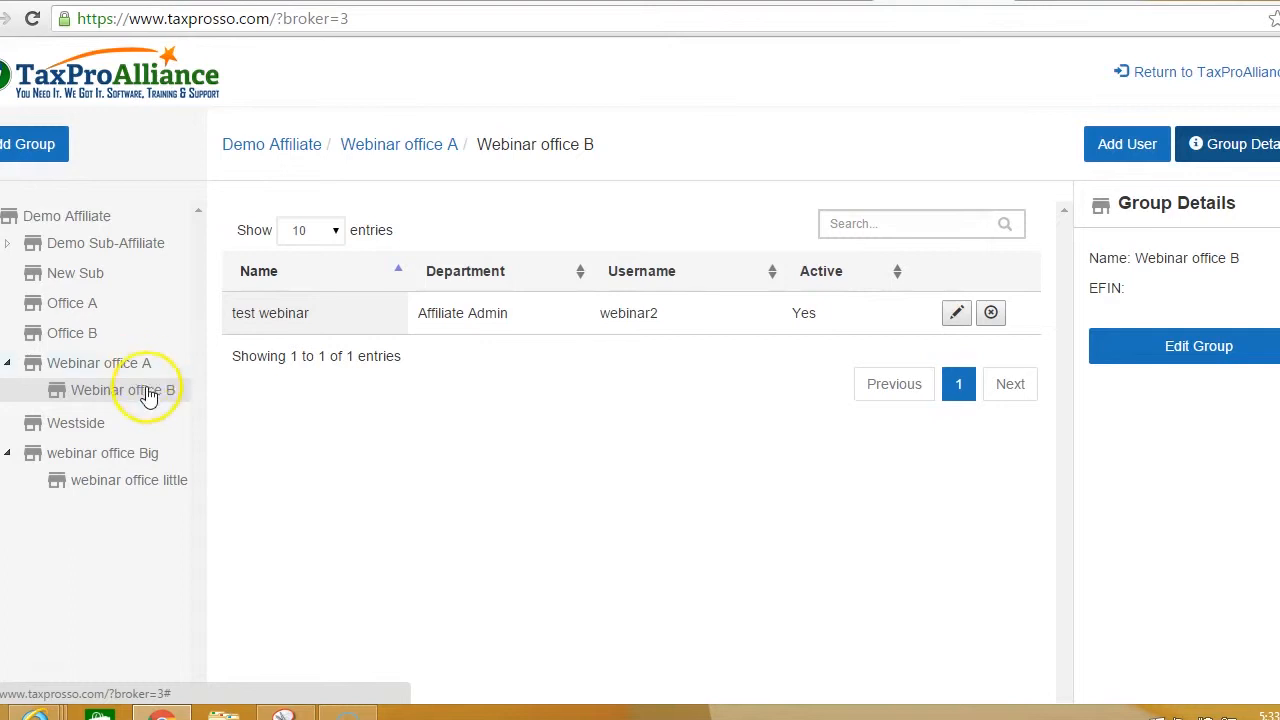
left_click(122, 392)
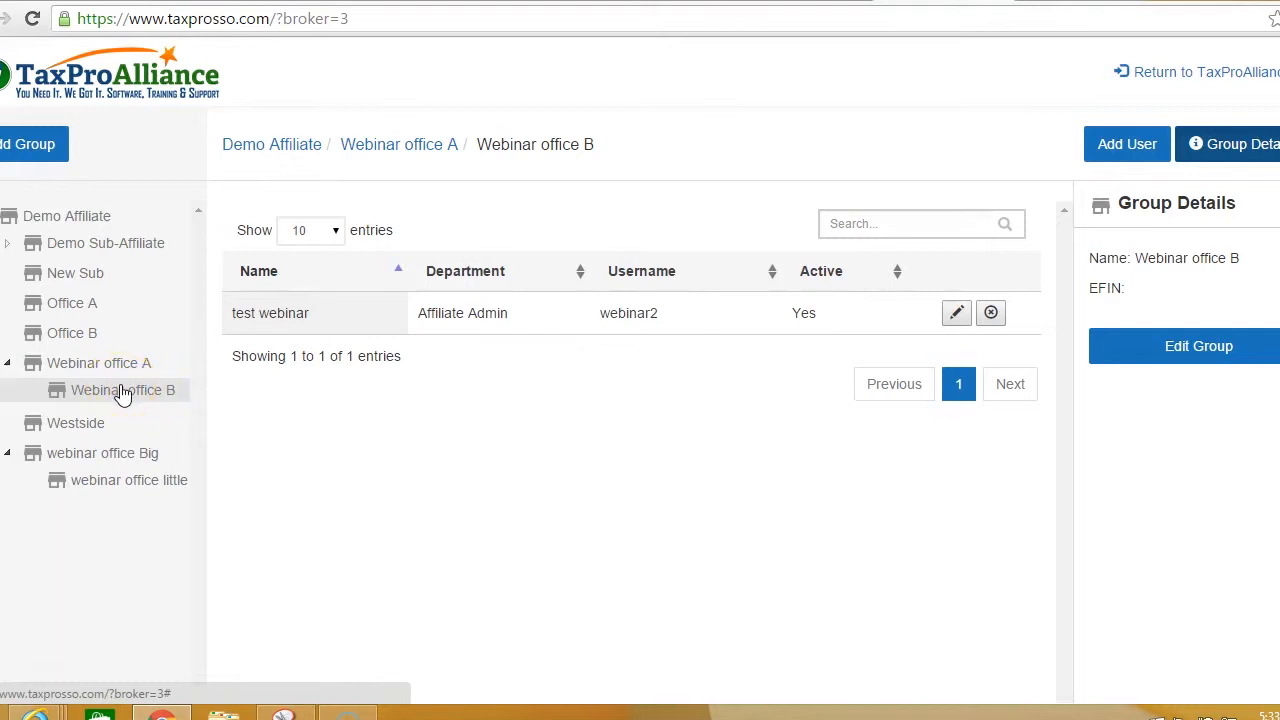
left_click(122, 392)
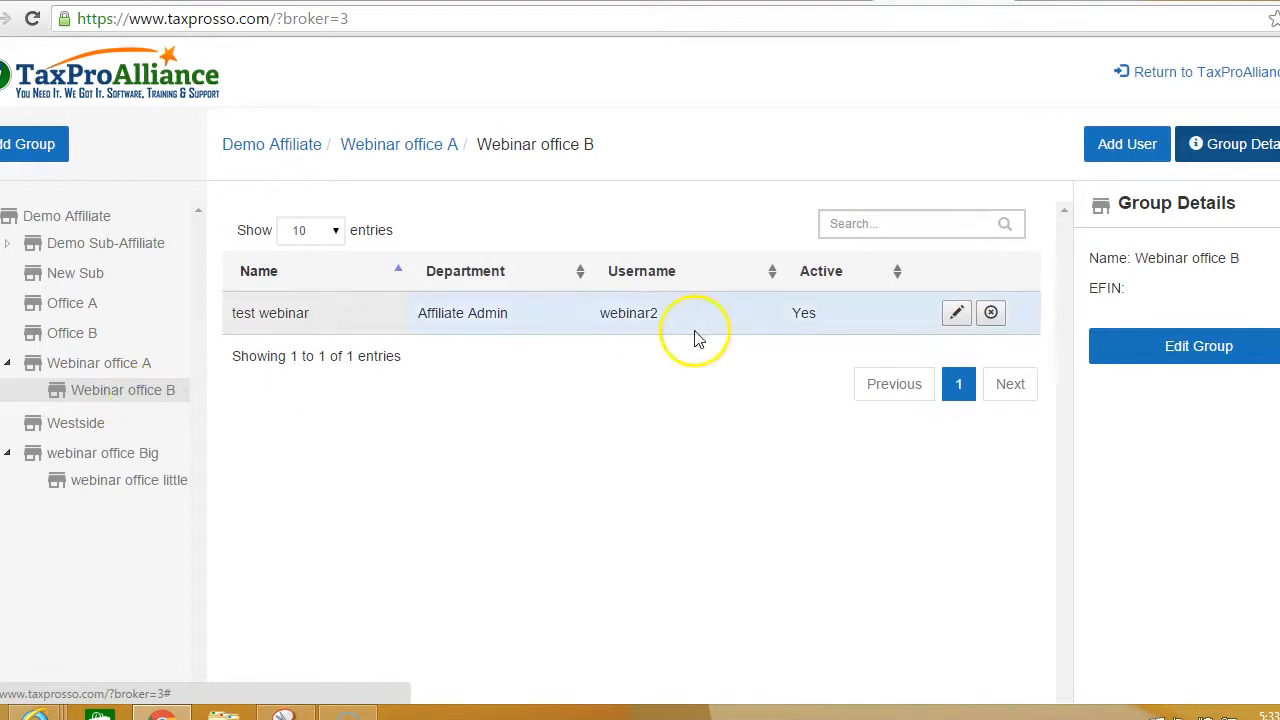
left_click(1120, 145)
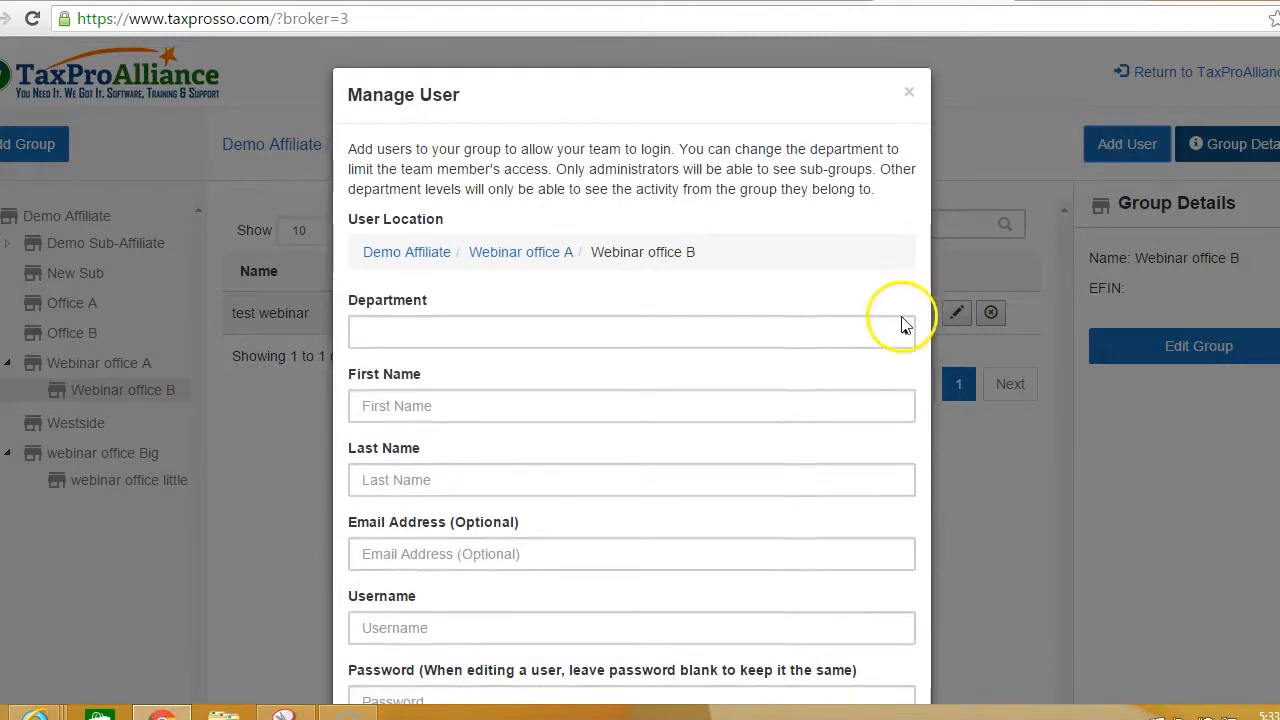
Step: Make the new user an Employee with first name test2 and last name webby
left_click(904, 332)
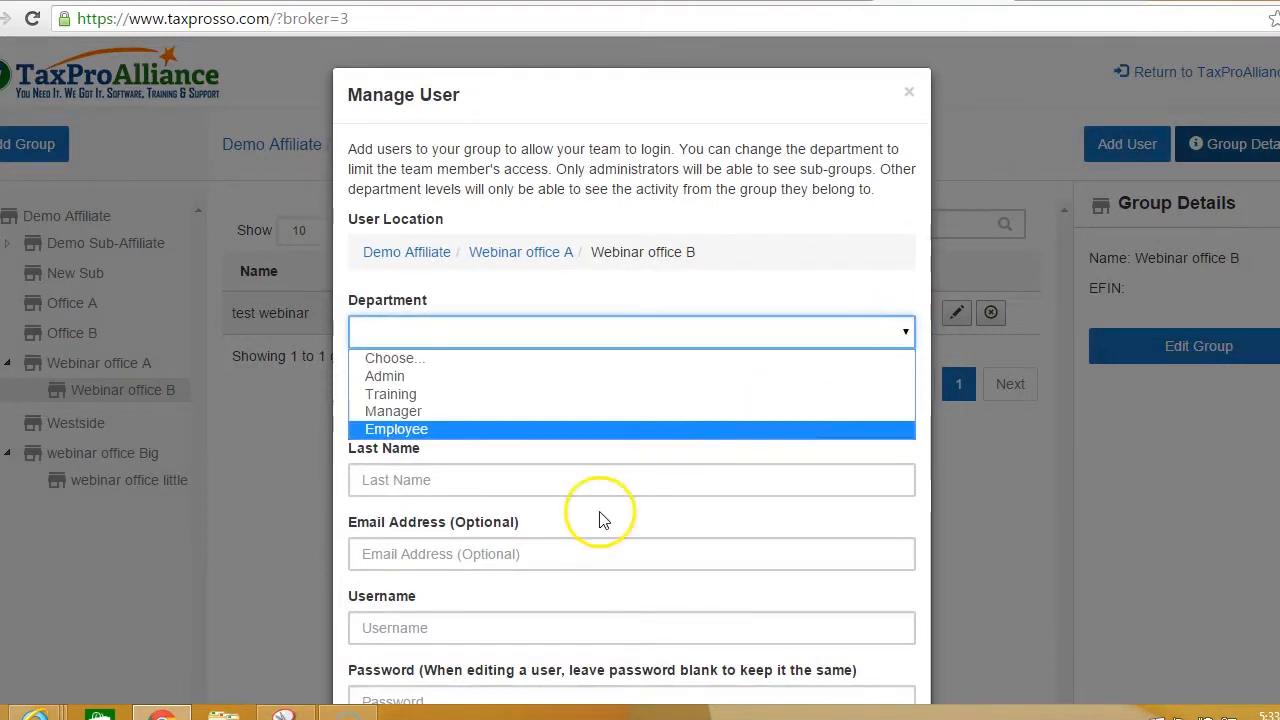
left_click(557, 431)
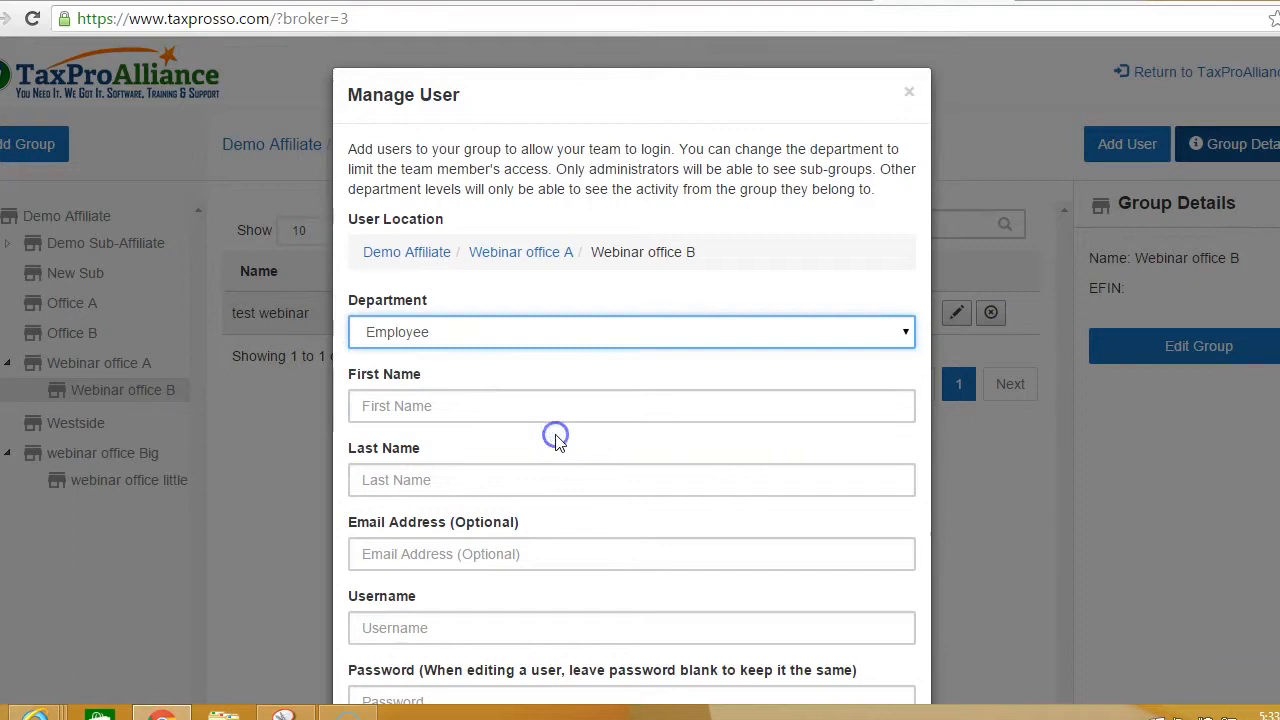
left_click(535, 410)
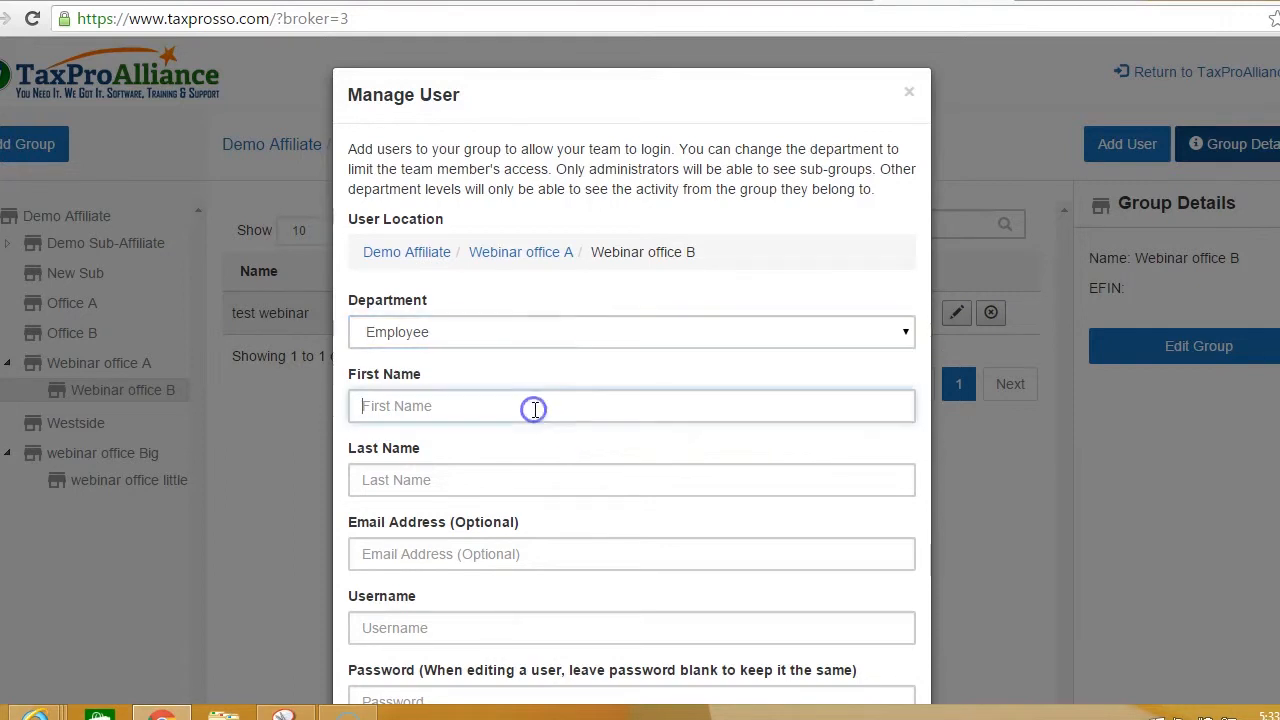
type("test2")
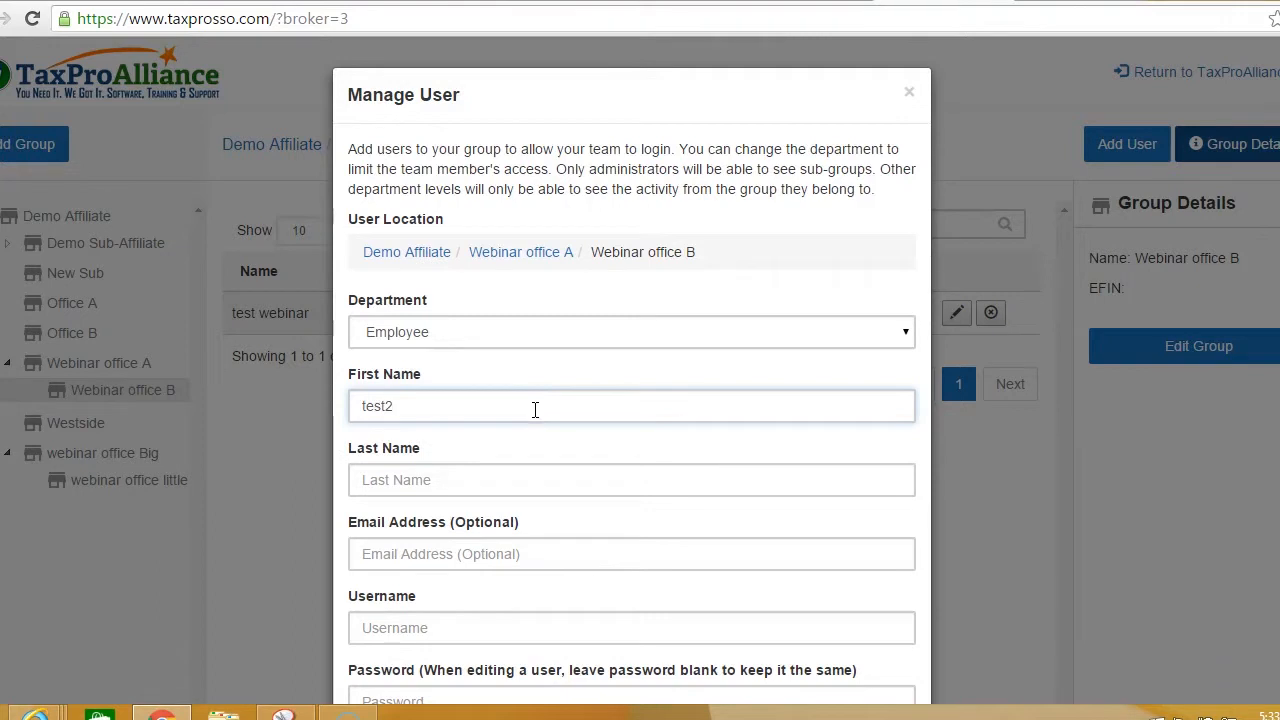
key("Tab")
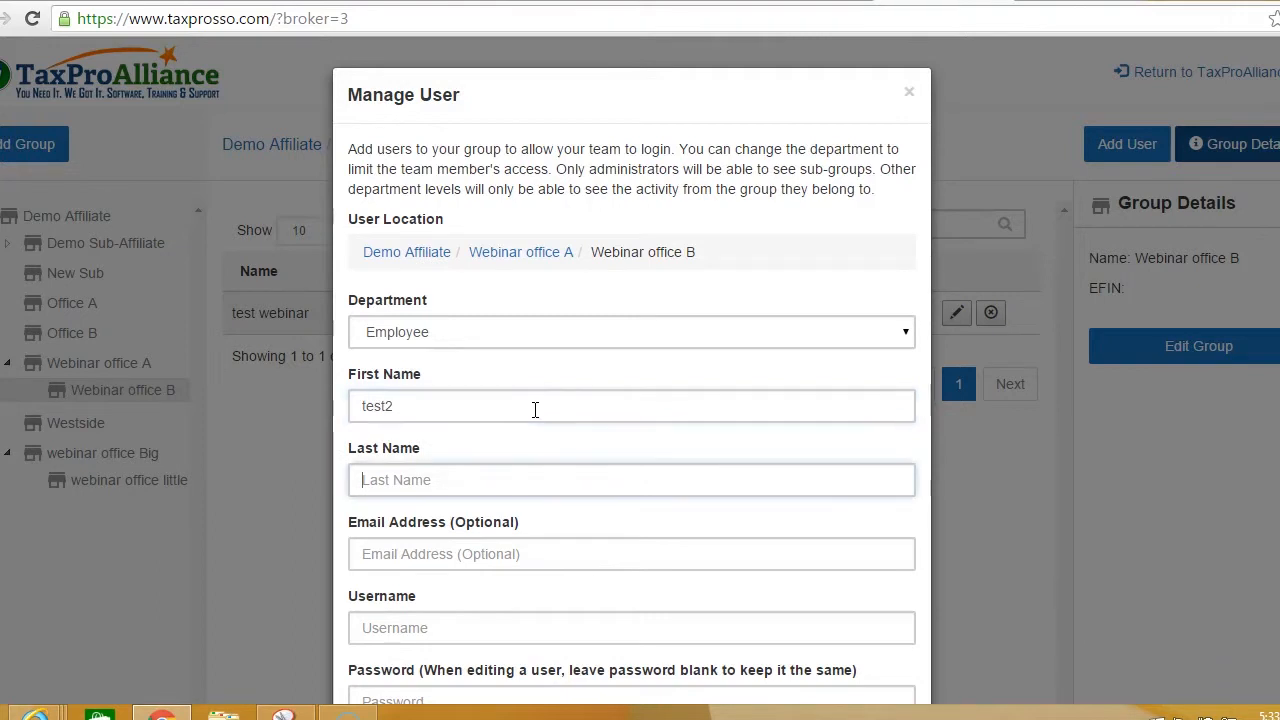
type("we")
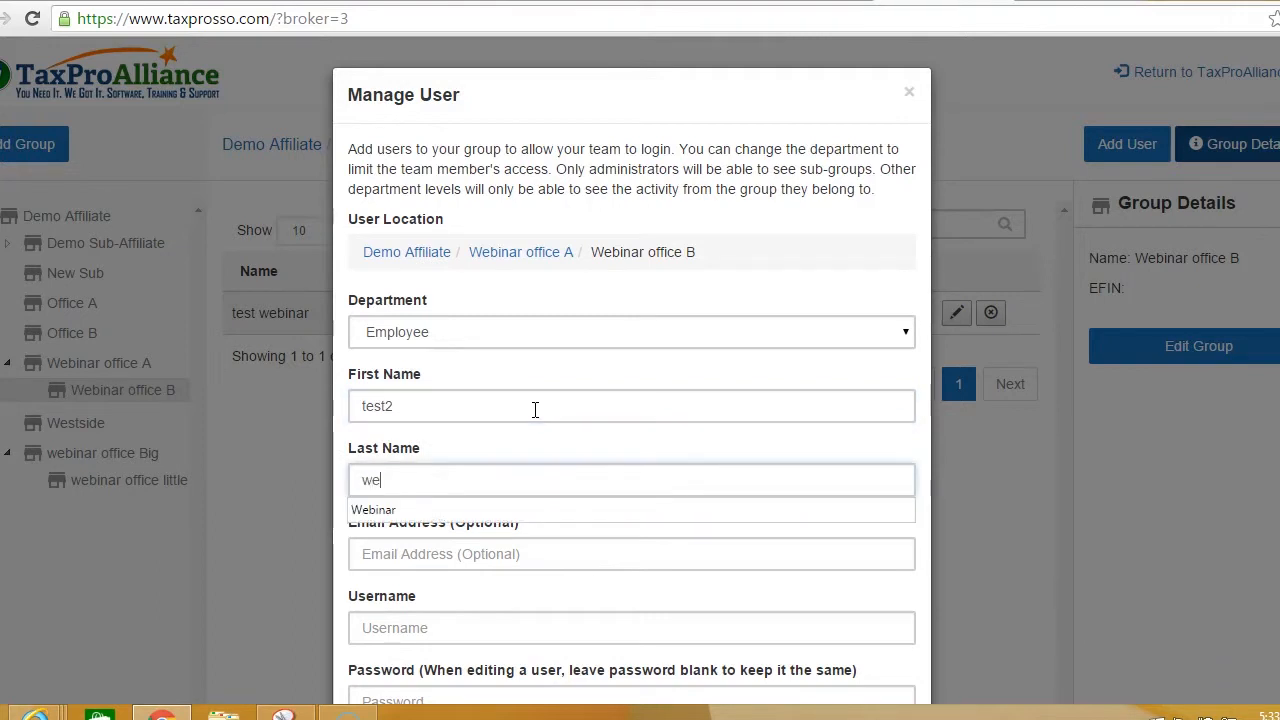
type("bby")
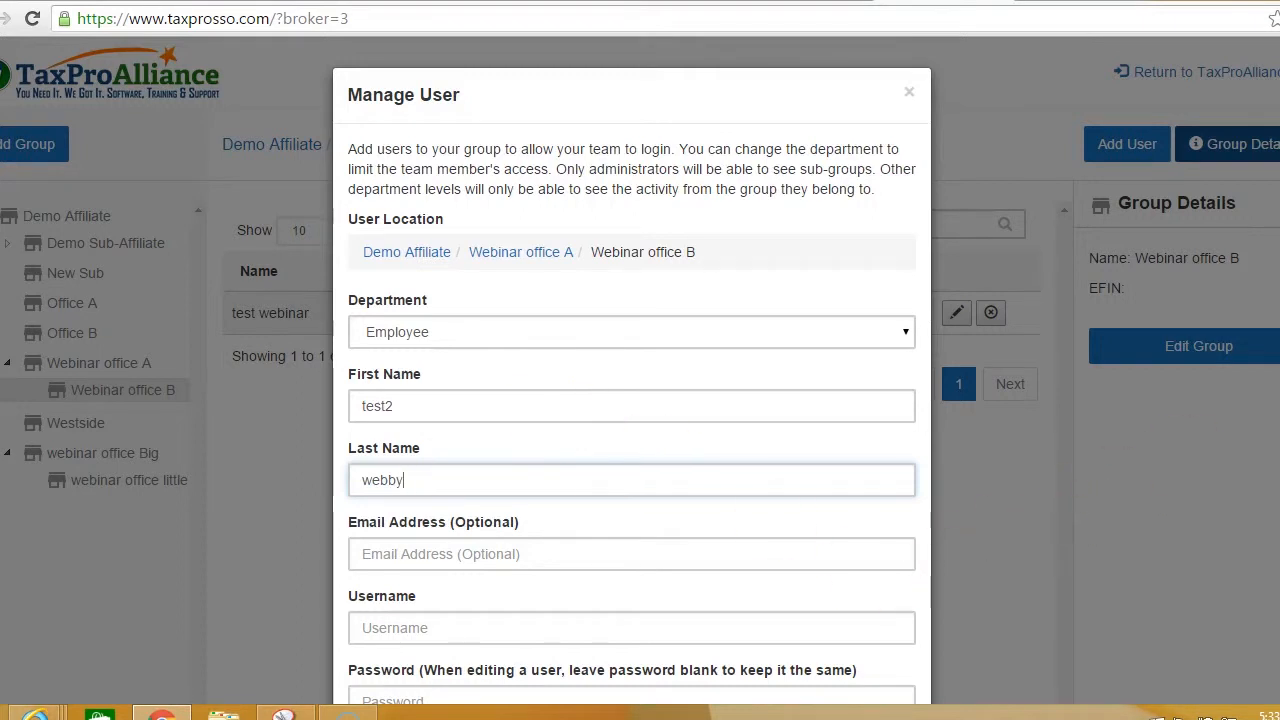
Step: Set login username webinar3 and a password, and save the second Webinar office B user
scroll(632, 380, "down", 3)
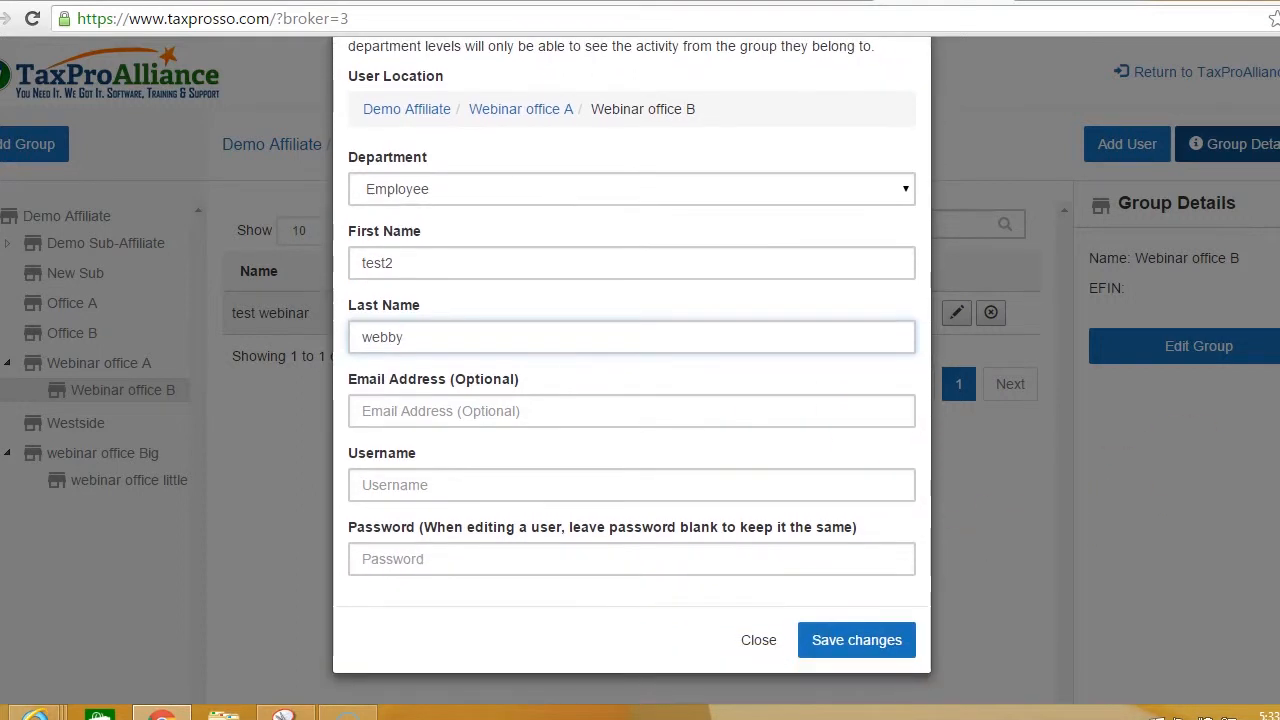
left_click(547, 482)
type("webinar3")
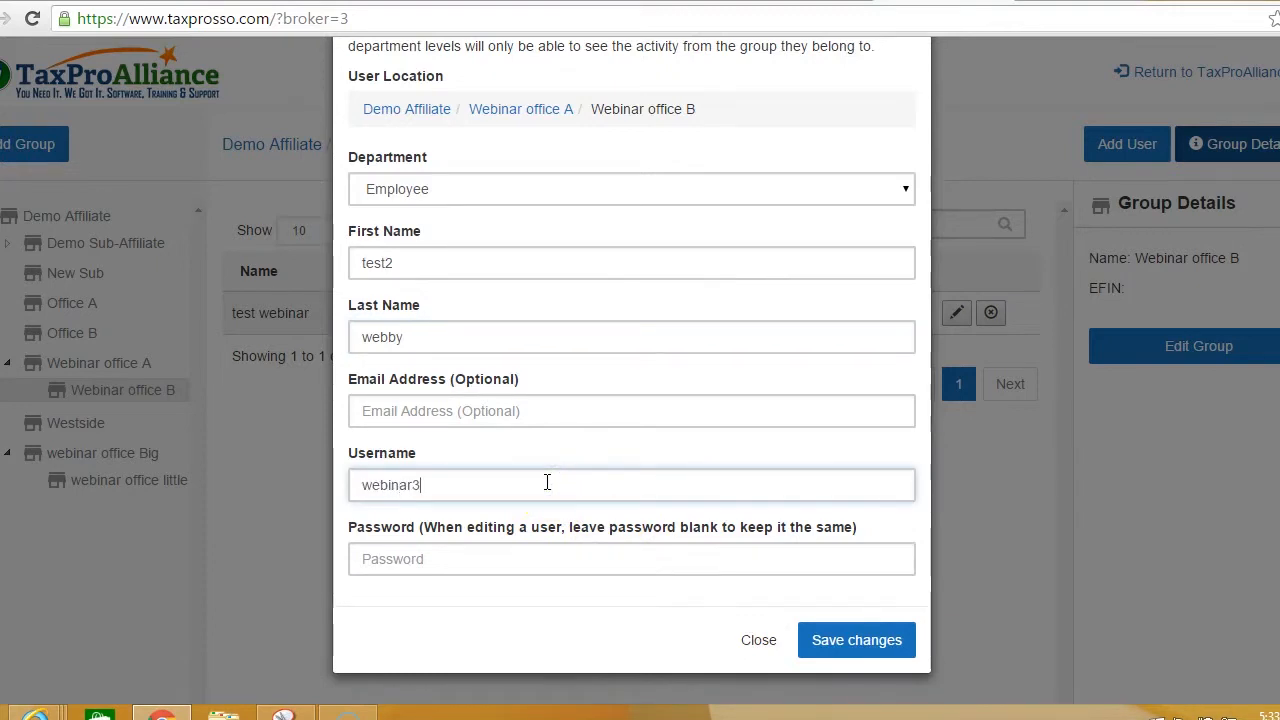
left_click(490, 559)
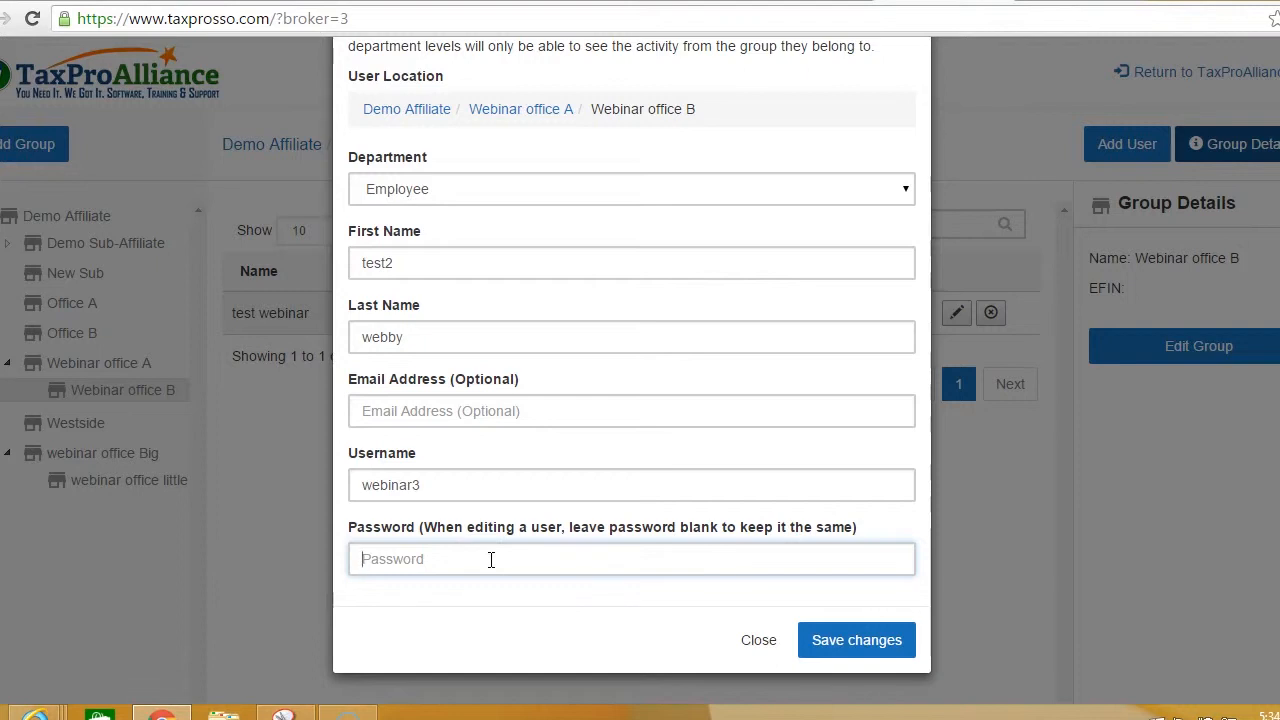
type("pass203")
left_click(840, 645)
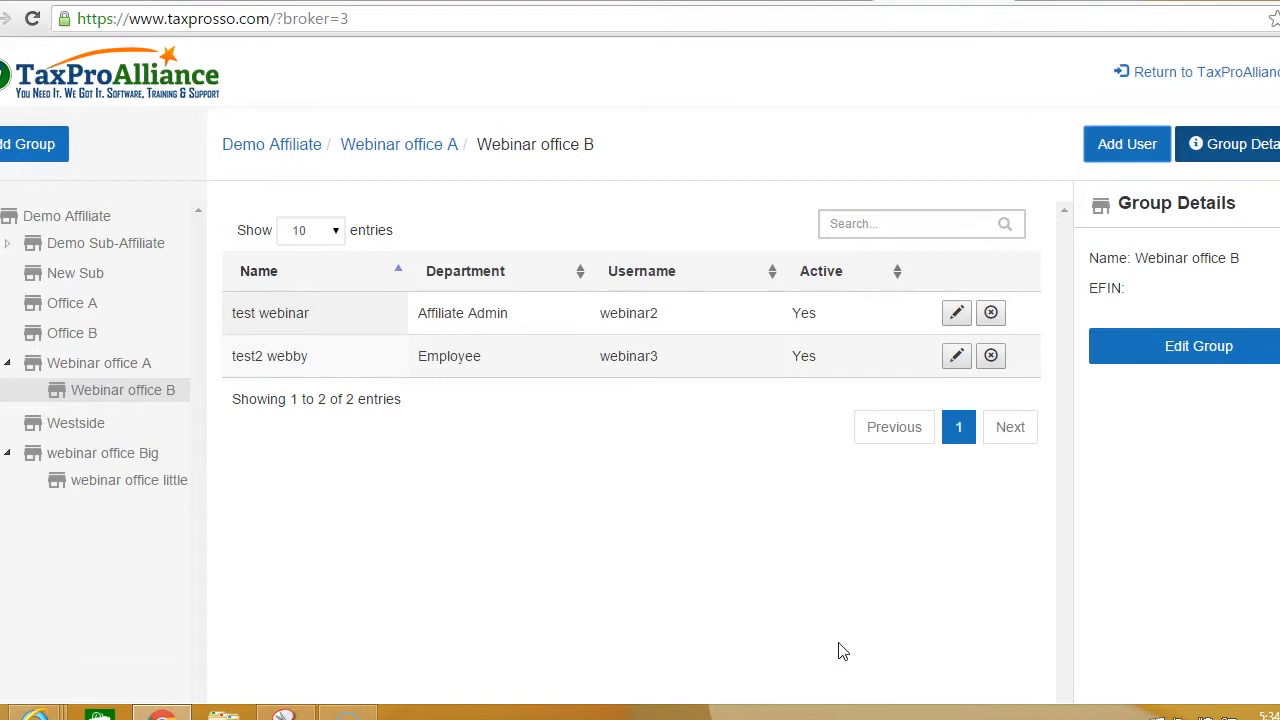
left_click(1012, 268)
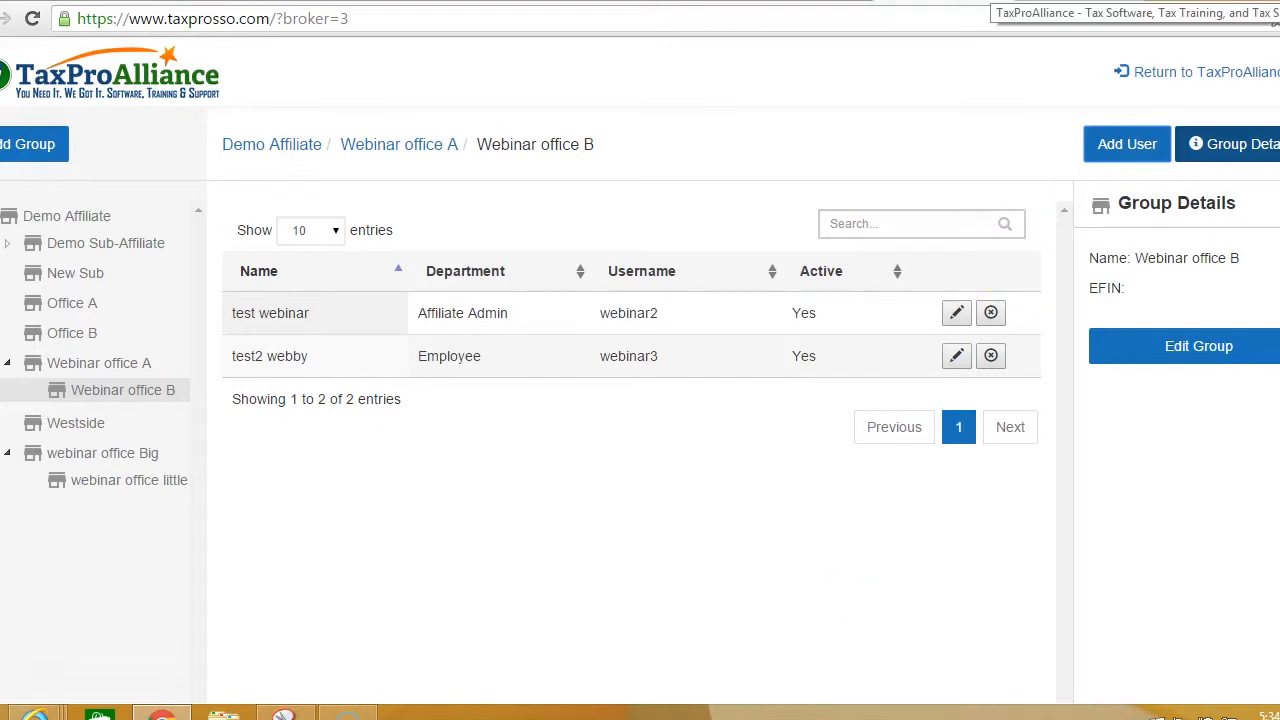
left_click(1000, 2)
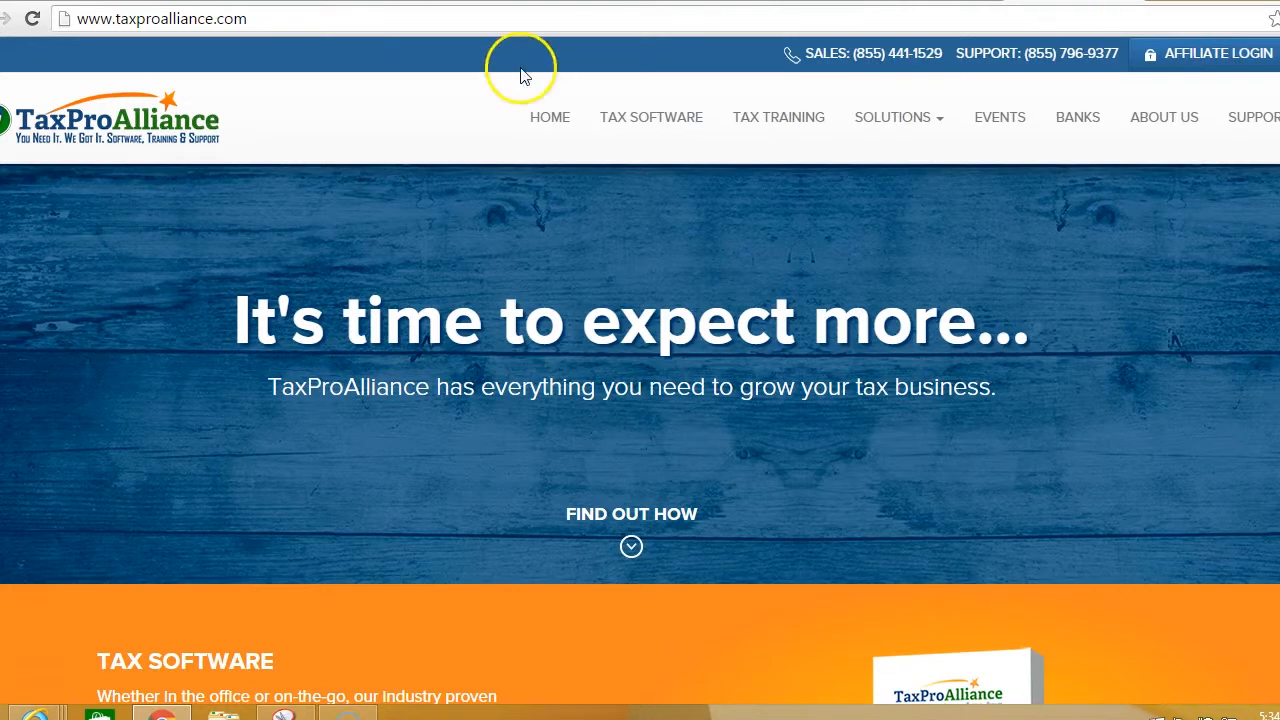
left_click(320, 18)
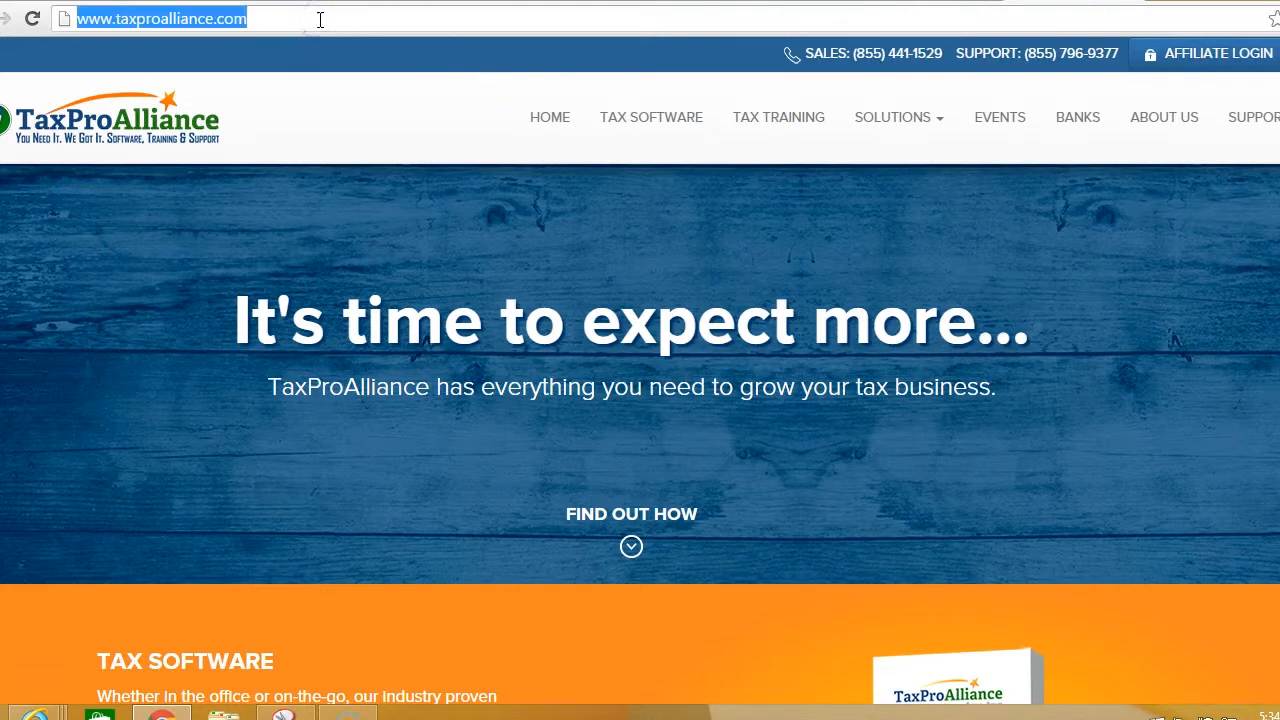
type("tax")
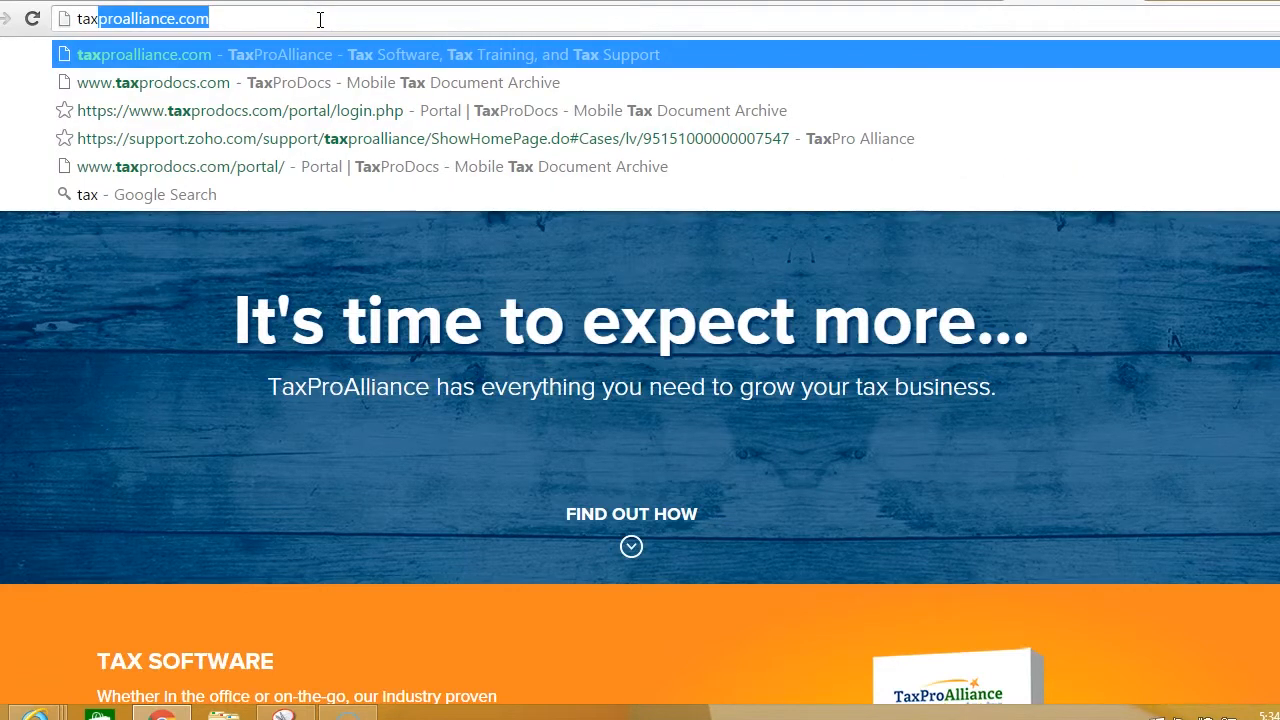
left_click(285, 82)
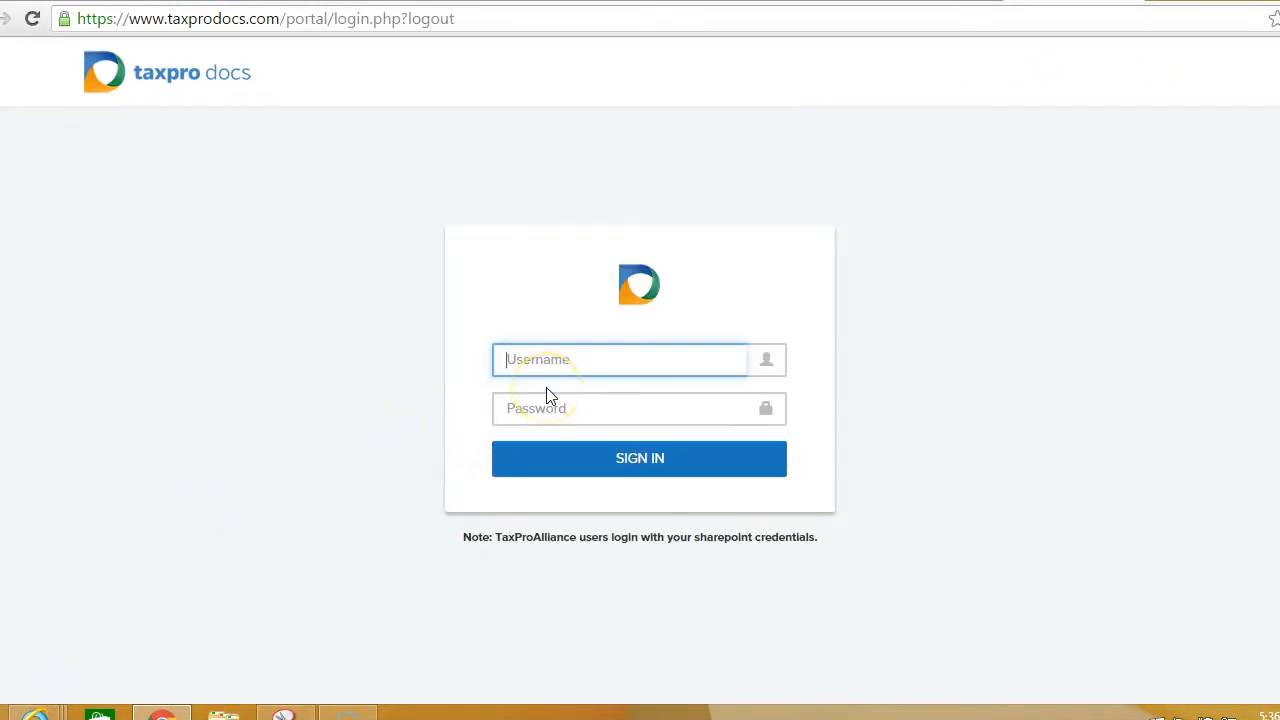
Step: Sign in to TaxProDocs as webinar1, check the empty Tax Clients list, and sign out
type("webinar1")
key("Tab")
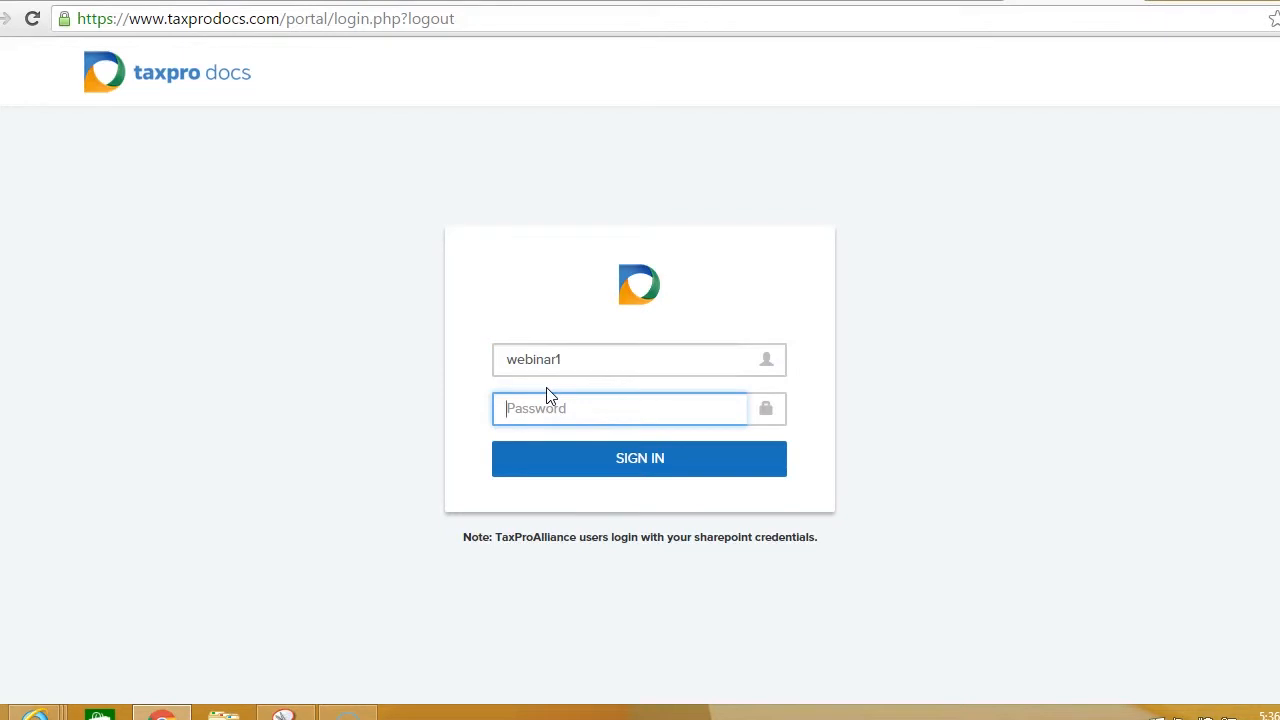
type("*******")
left_click(588, 472)
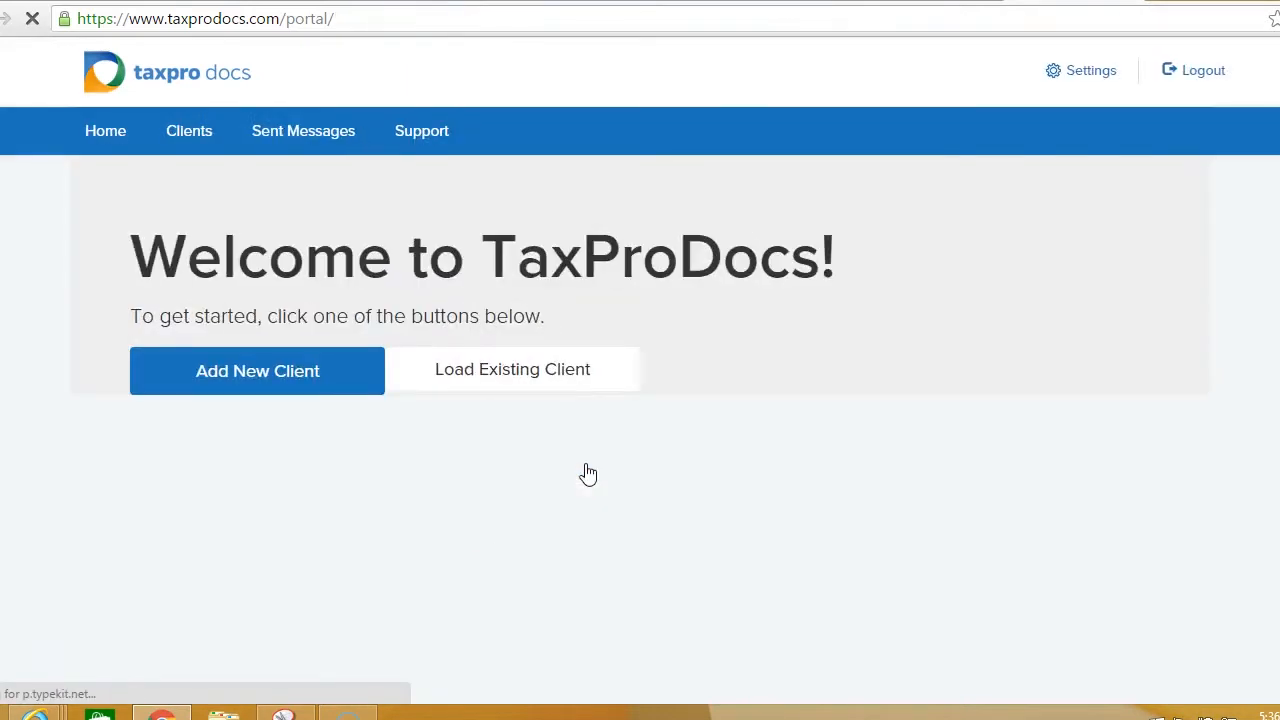
left_click(629, 392)
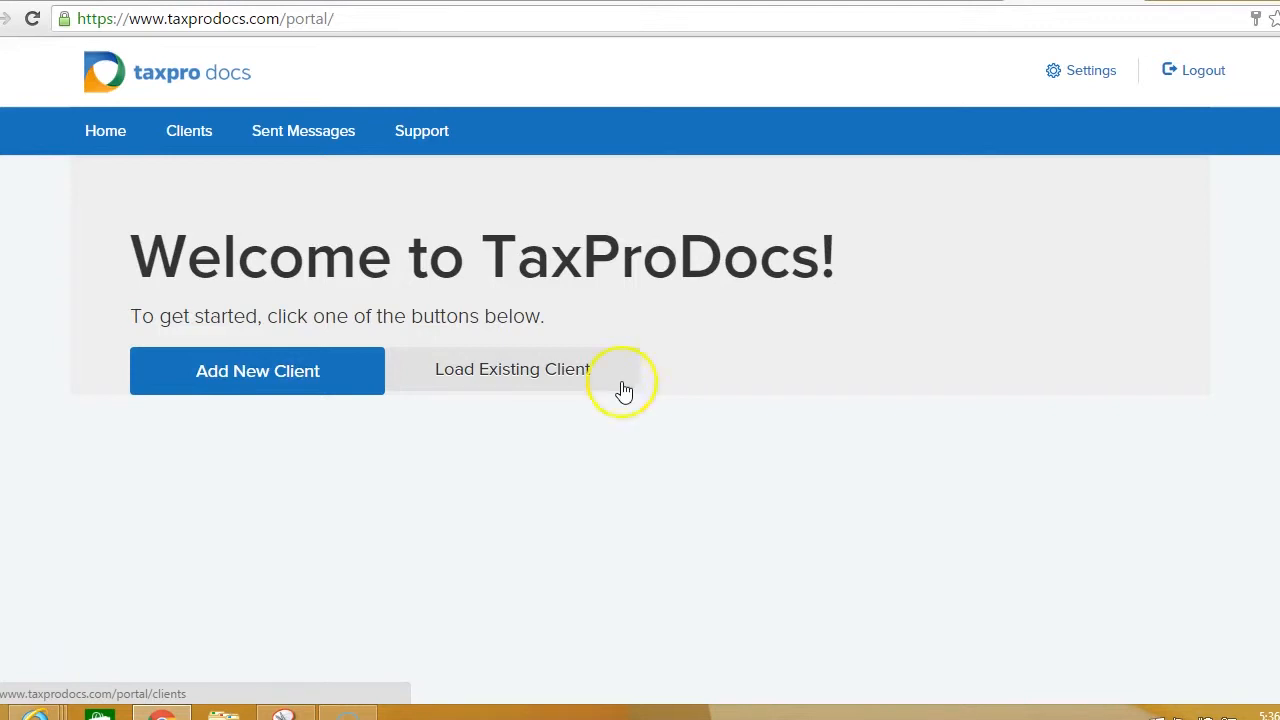
left_click(502, 378)
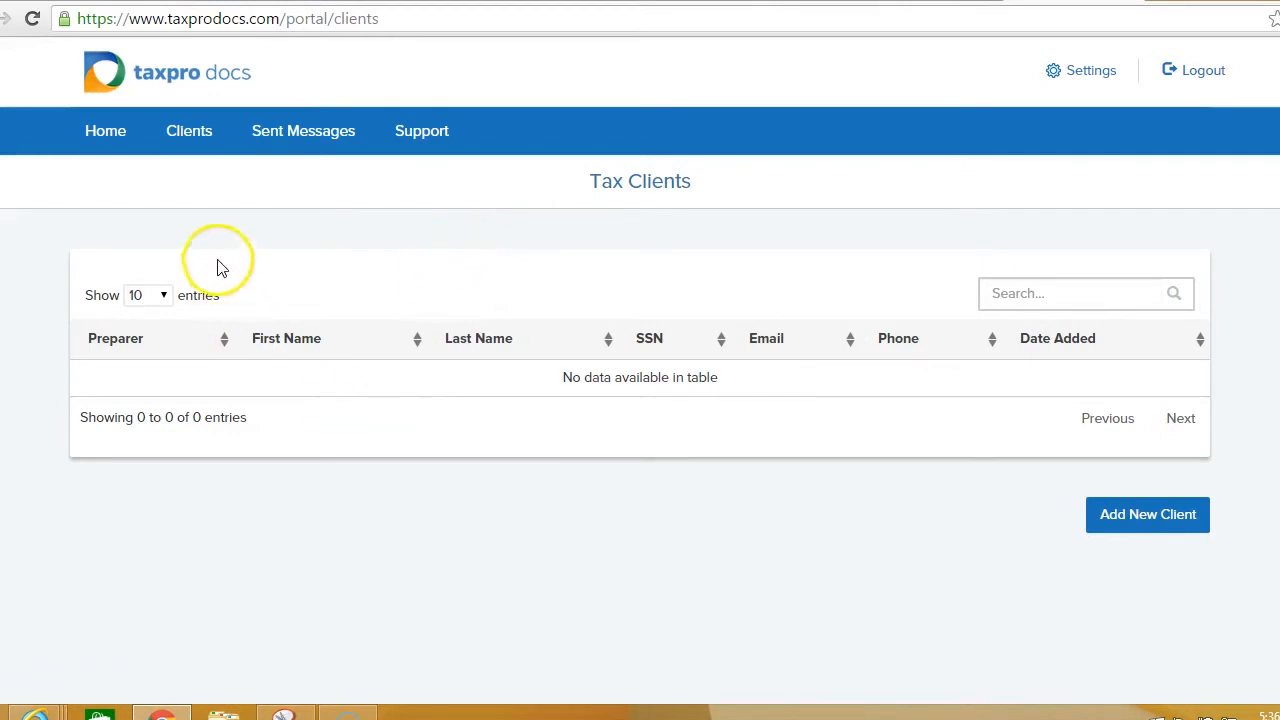
left_click(1186, 79)
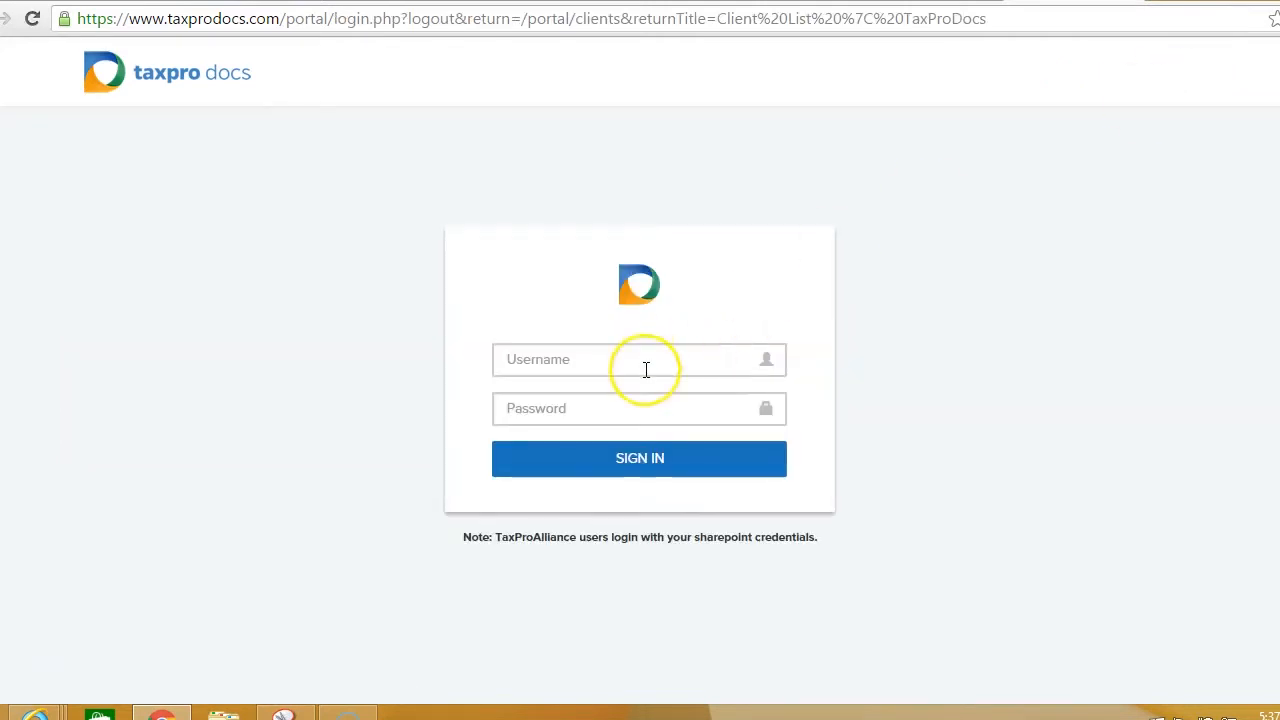
Step: Sign in to TaxProDocs as webinar2 and view its empty Tax Clients list
left_click(643, 360)
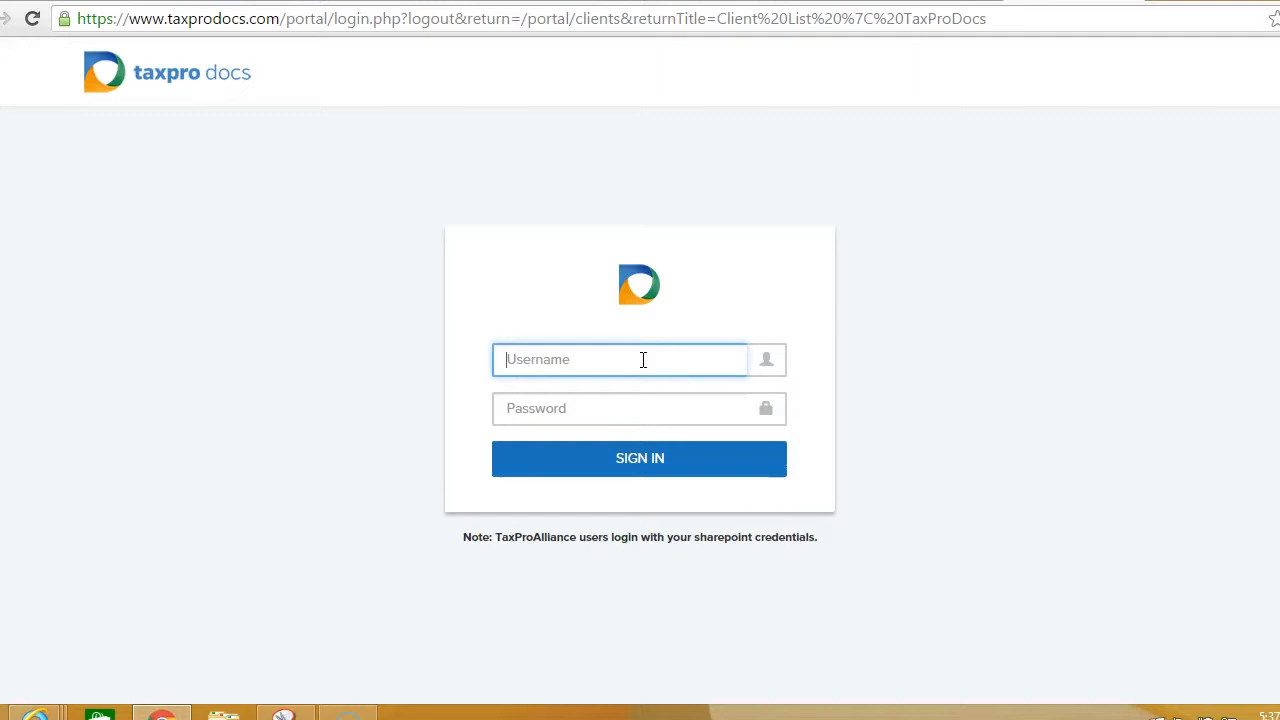
type("webinar2")
key("Tab")
type("webinar")
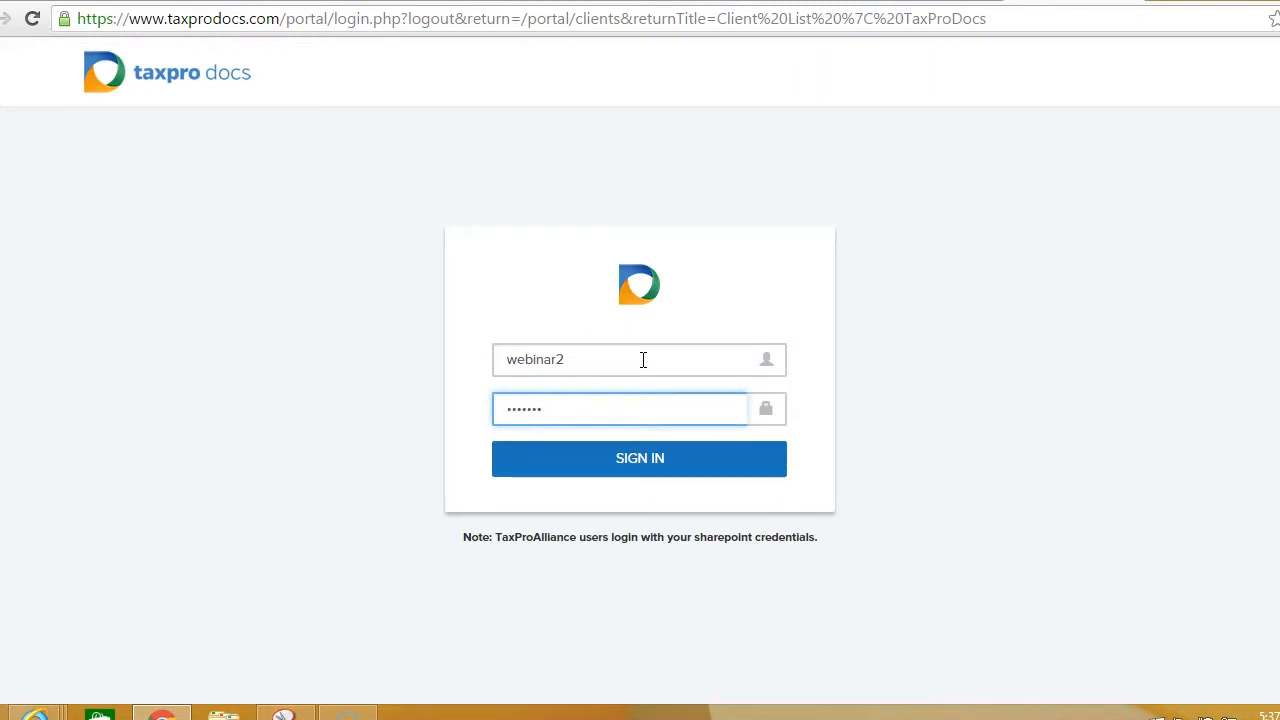
left_click(651, 462)
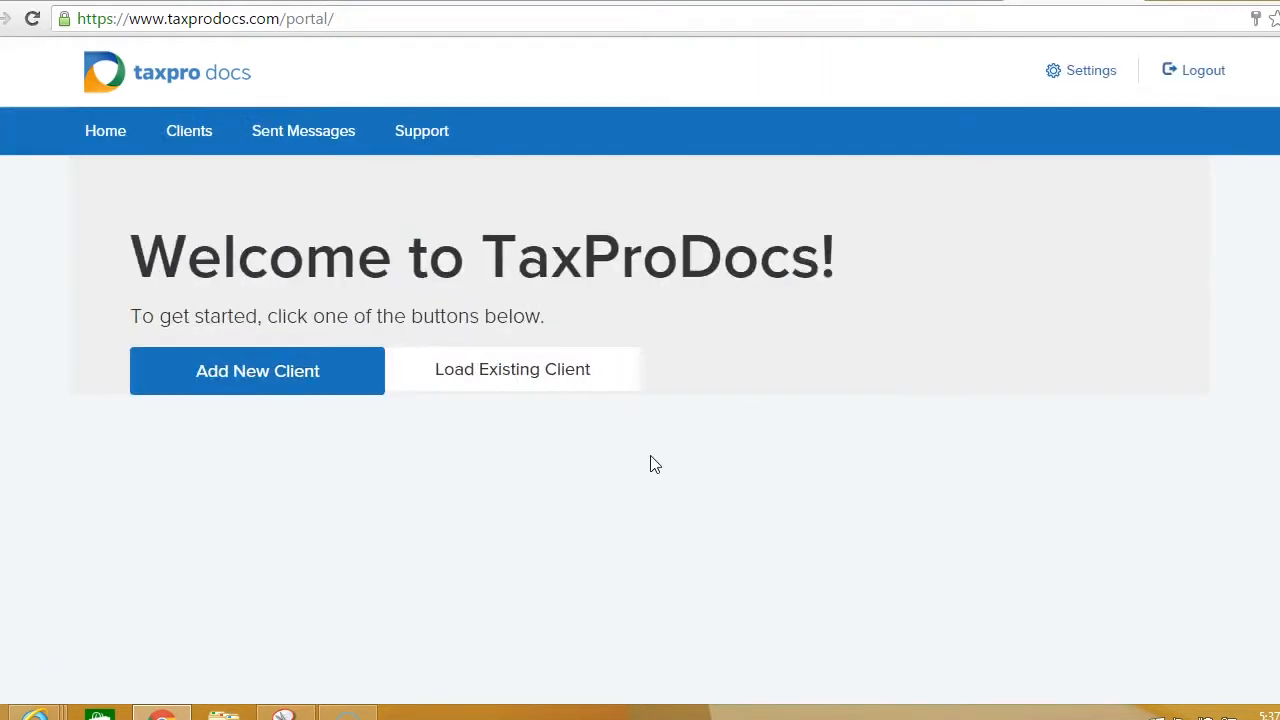
left_click(497, 370)
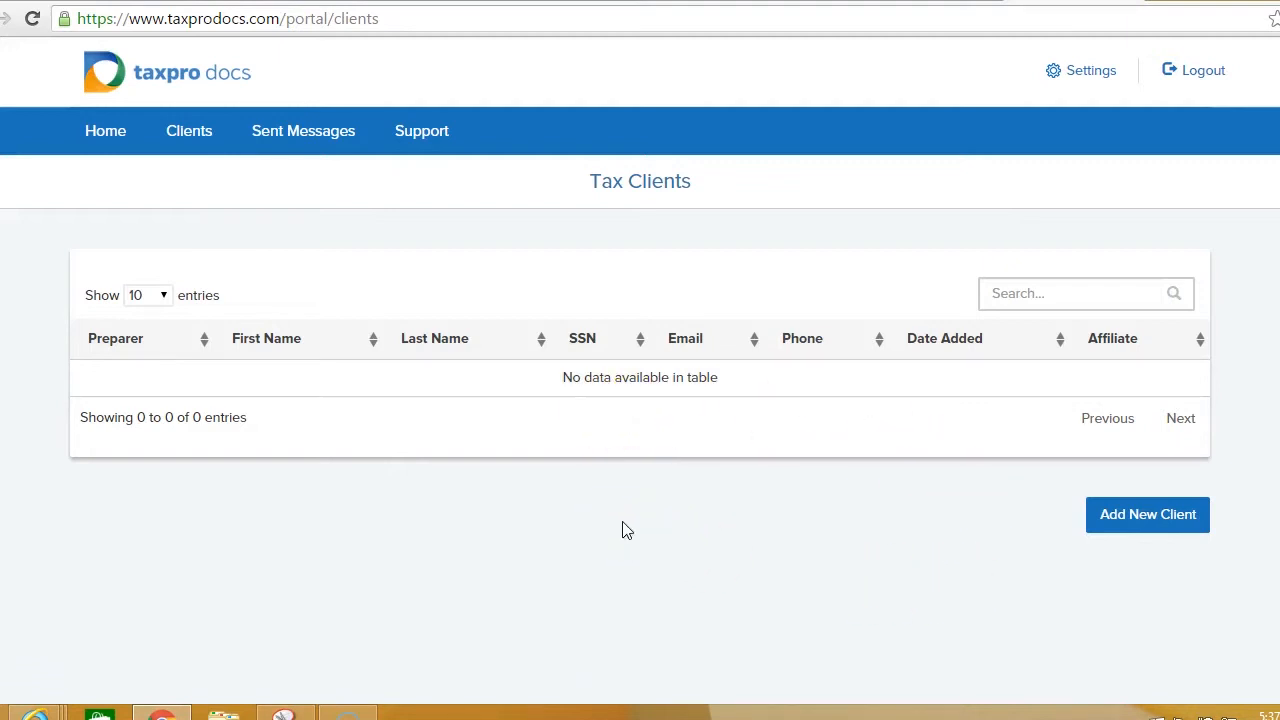
Step: Sign out of the current TaxProDocs test account
left_click(1201, 80)
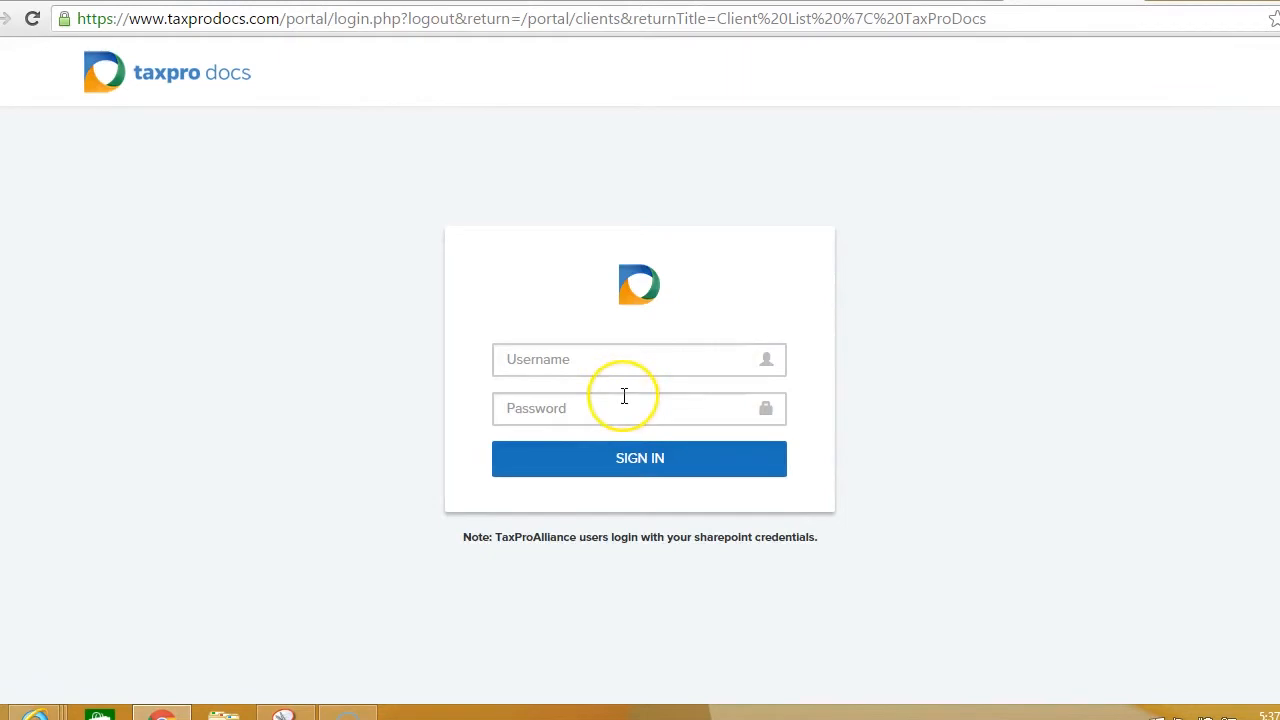
left_click(551, 407)
left_click(551, 365)
Step: Sign in as the third Webinar test user with its password and start a new client
left_click(551, 365)
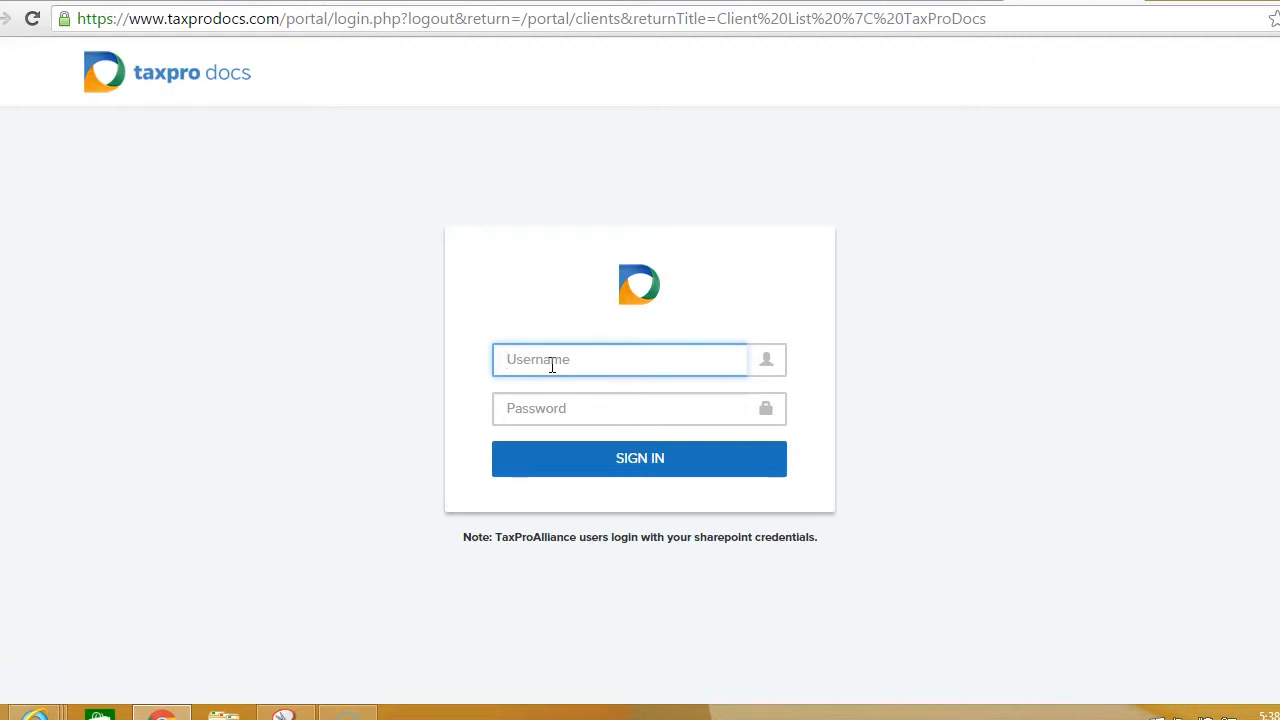
type("webinar3")
key("Tab")
type("4444444")
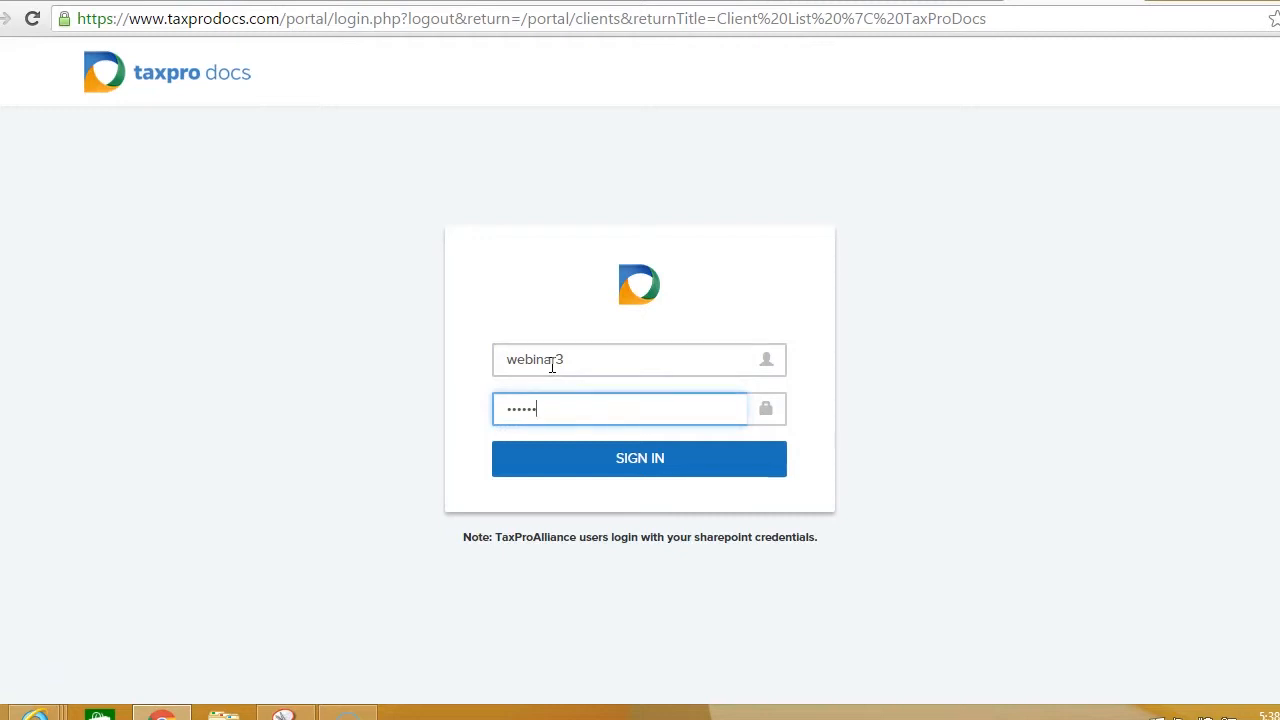
left_click(559, 463)
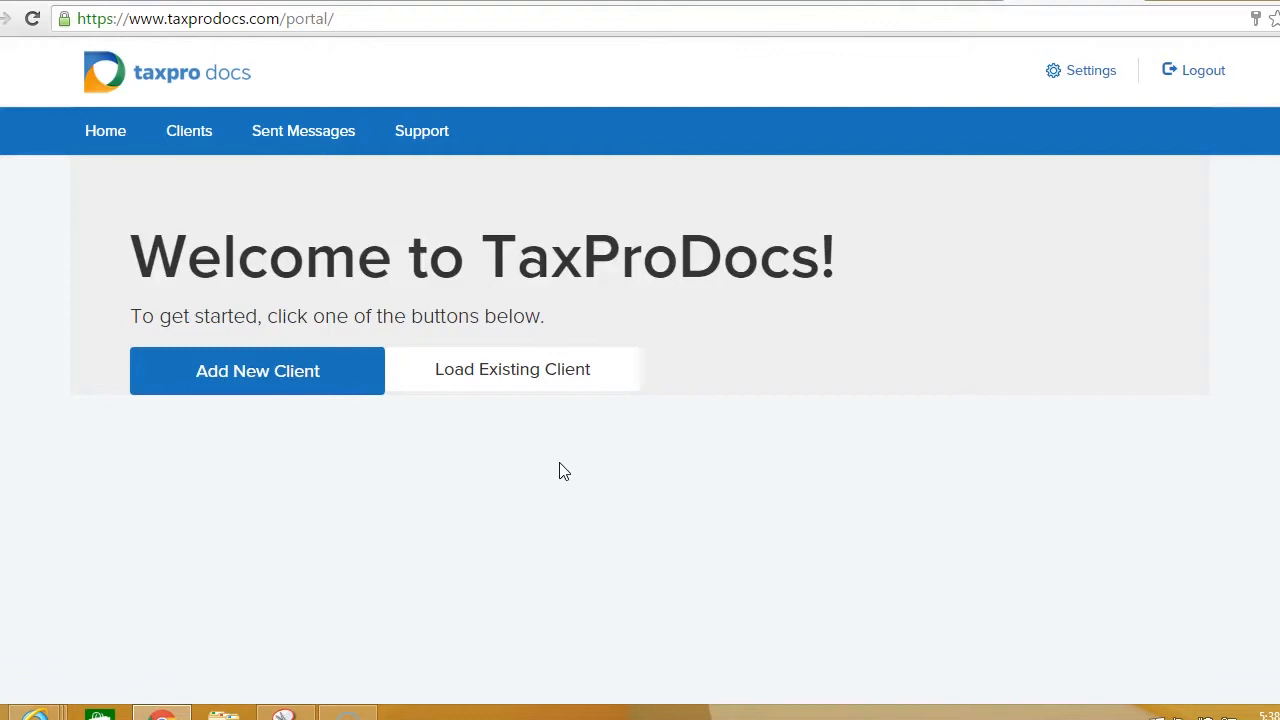
left_click(281, 375)
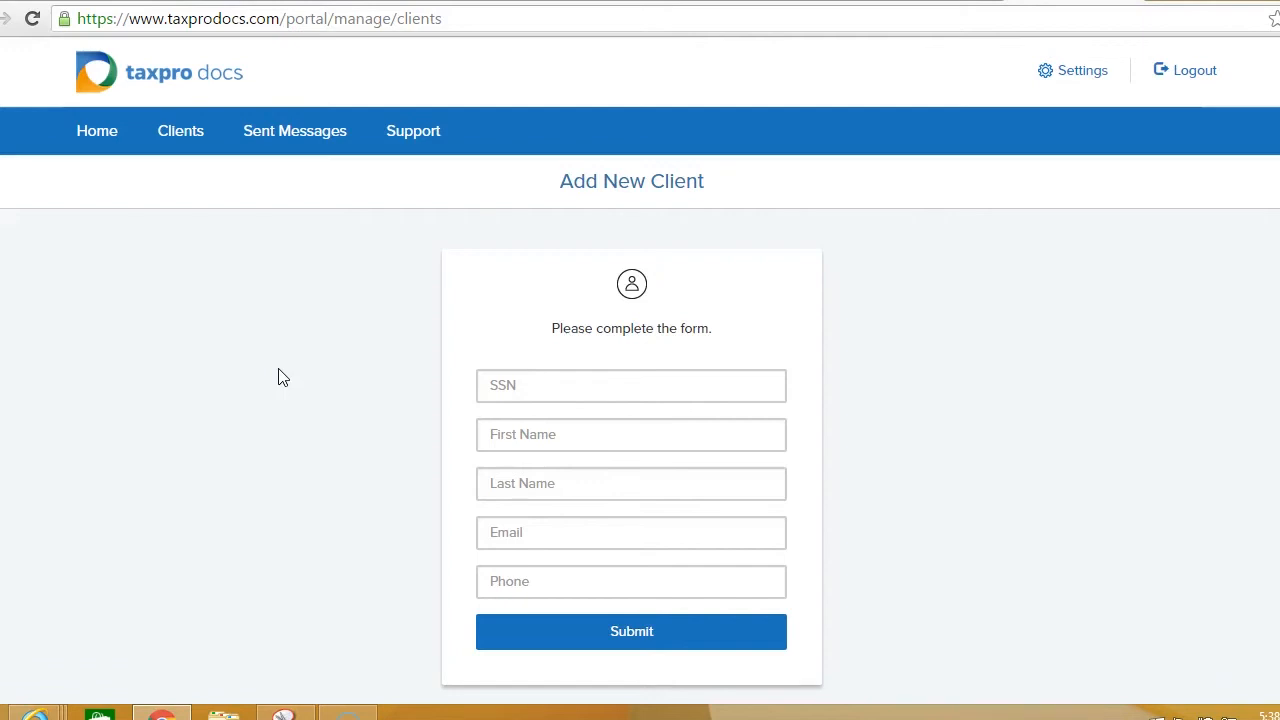
Step: Submit new client 'test webby' (first name test, last name webby) with a test SSN
left_click(505, 387)
type("111-11-1")
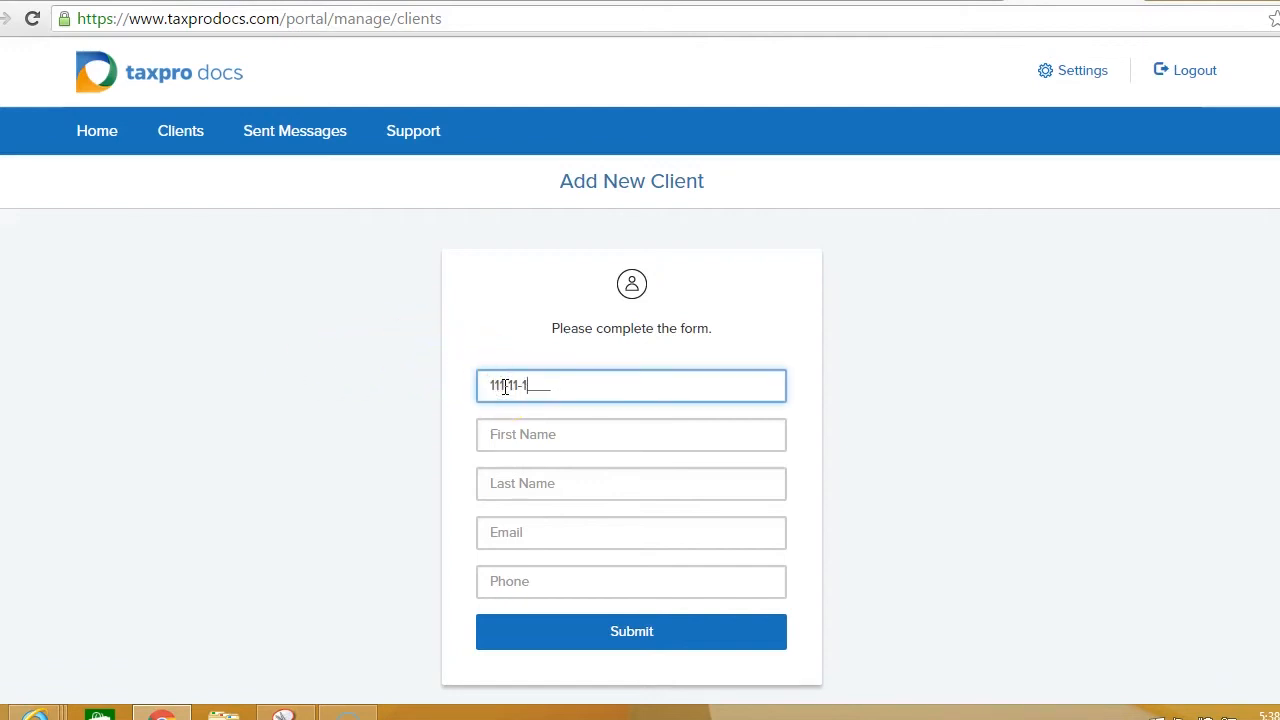
type("987")
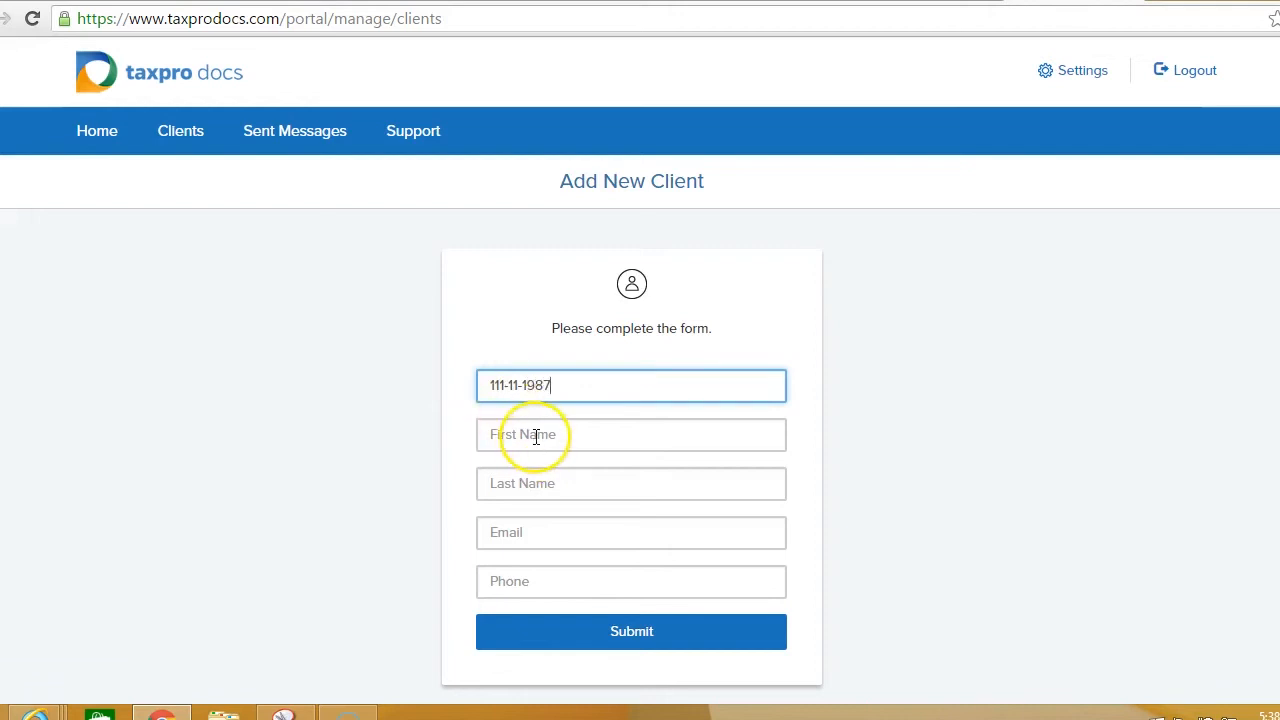
left_click(536, 436)
type("test")
key("Tab")
type("webby")
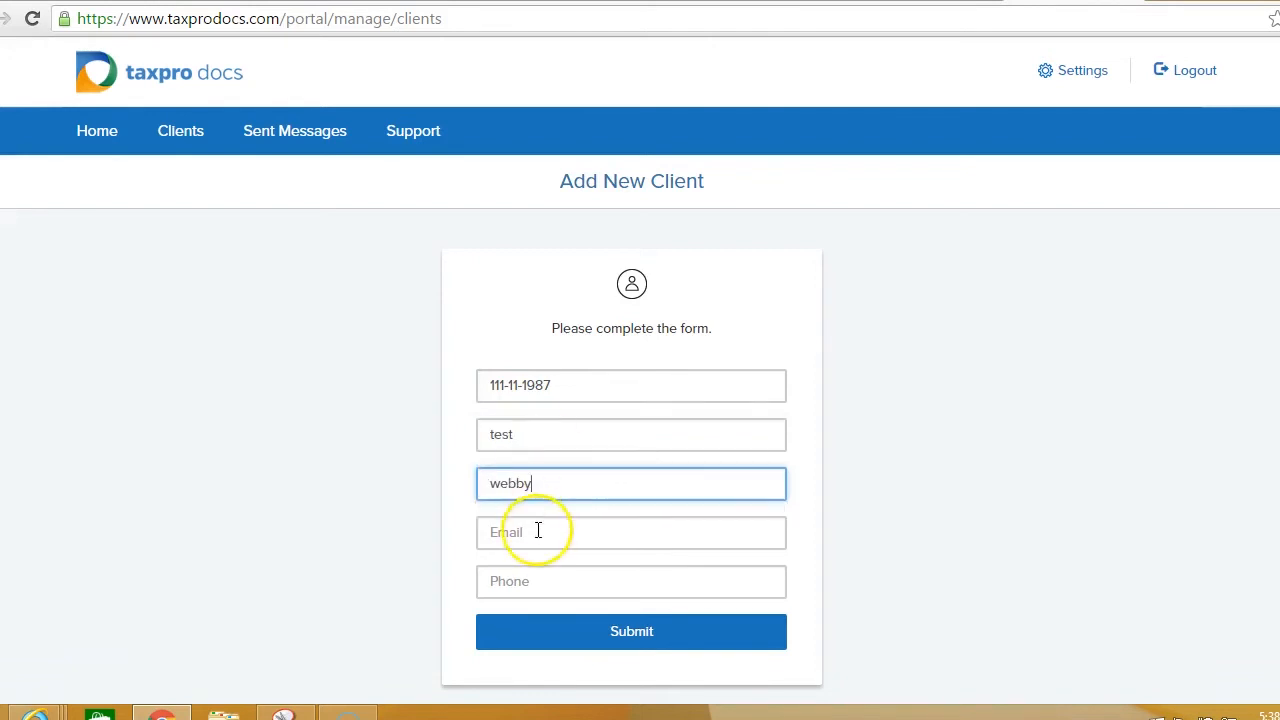
left_click(649, 636)
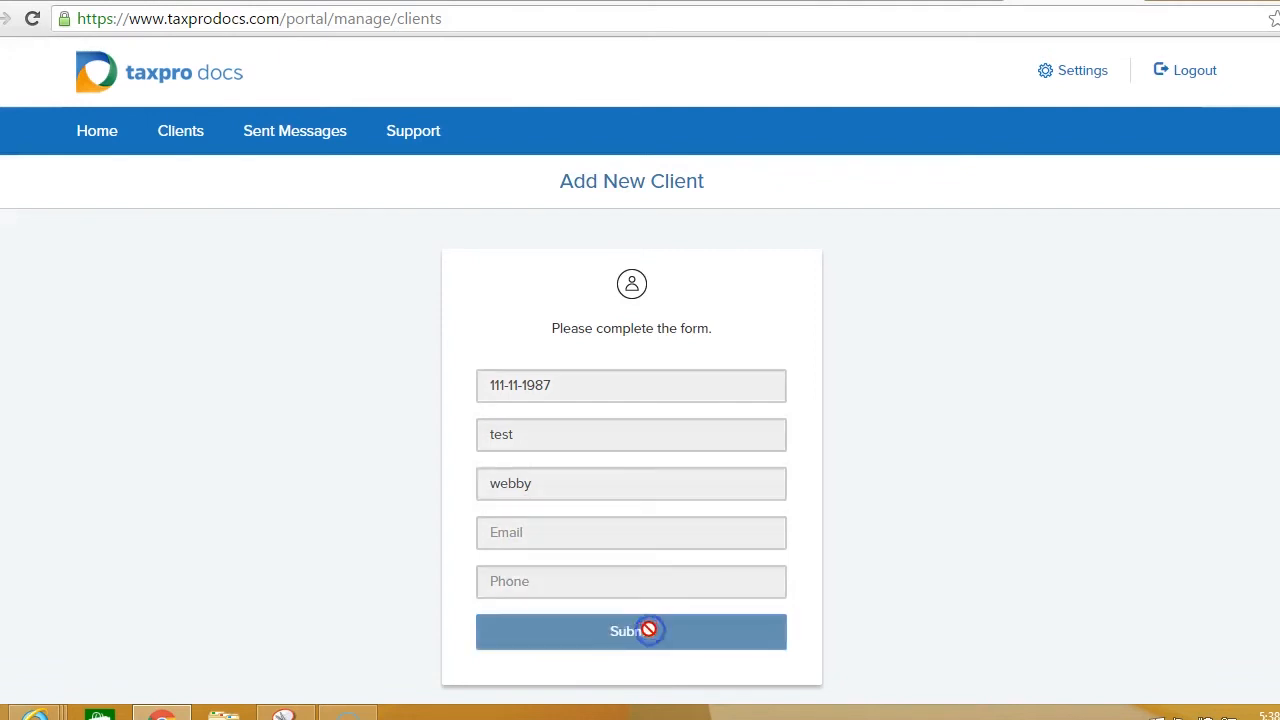
Step: View test webby's profile, confirm it in the existing-clients list, then sign out
left_click(650, 410)
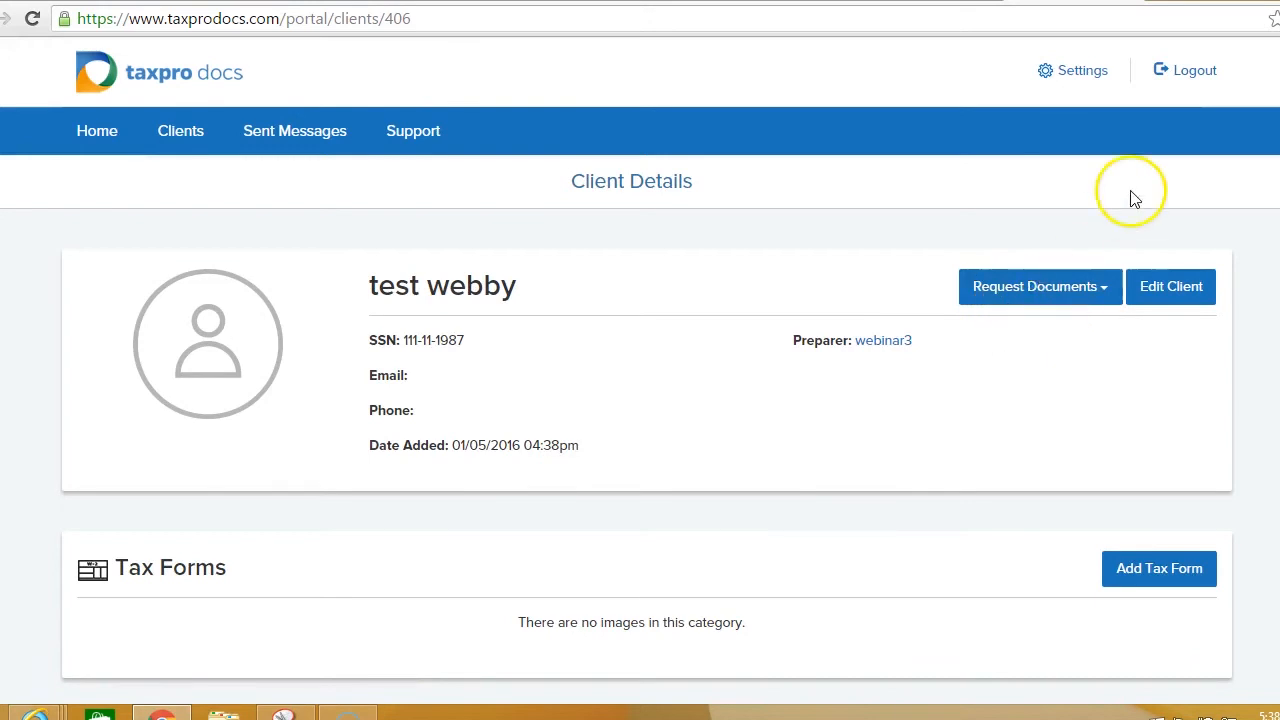
left_click(91, 133)
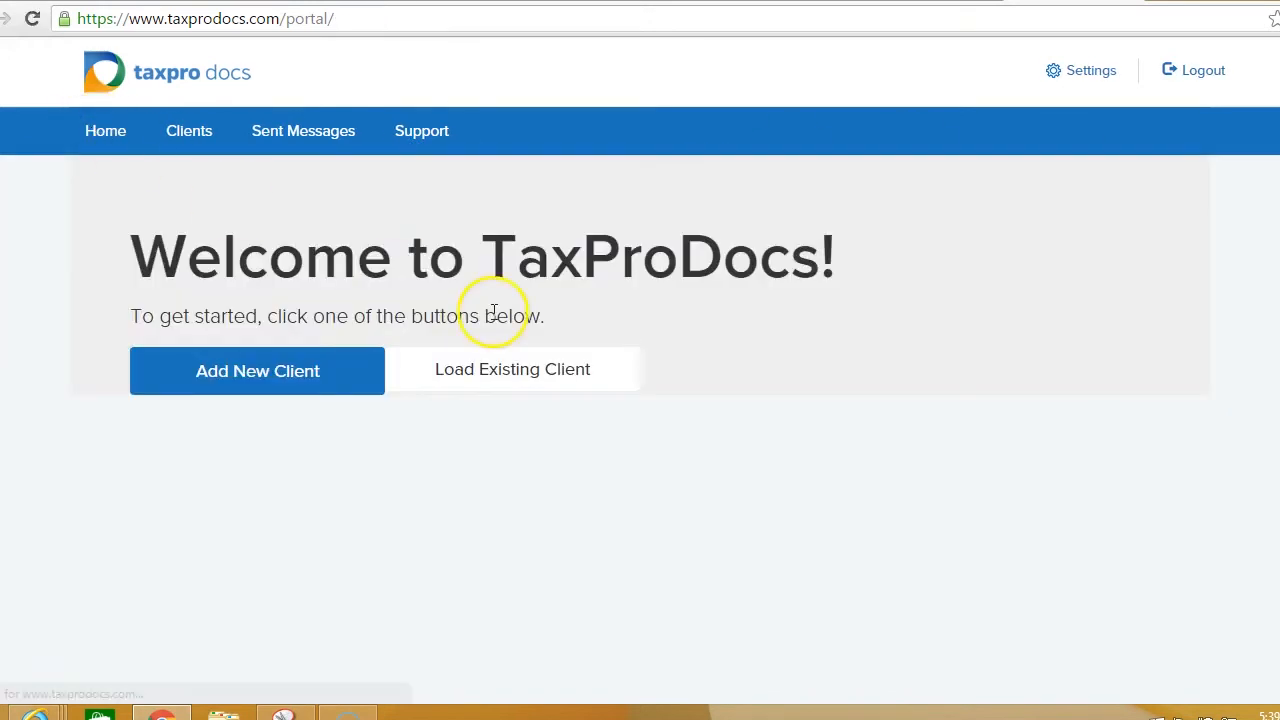
left_click(498, 372)
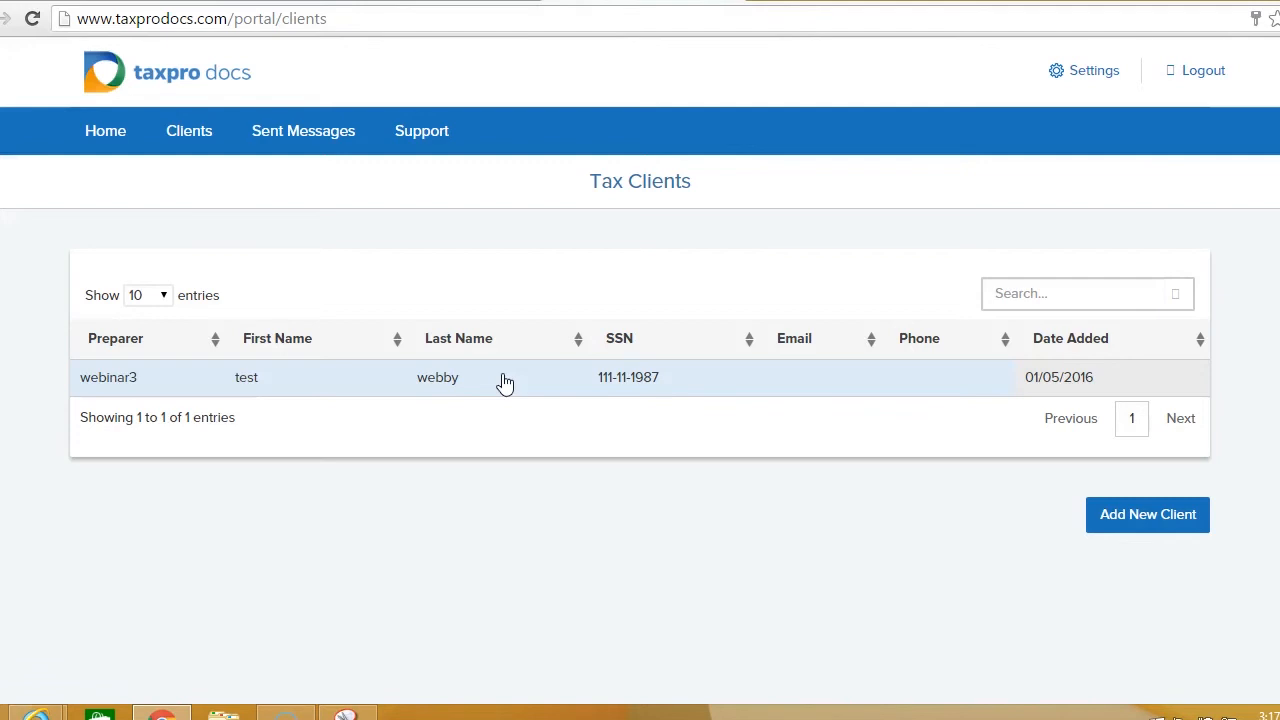
left_click(96, 136)
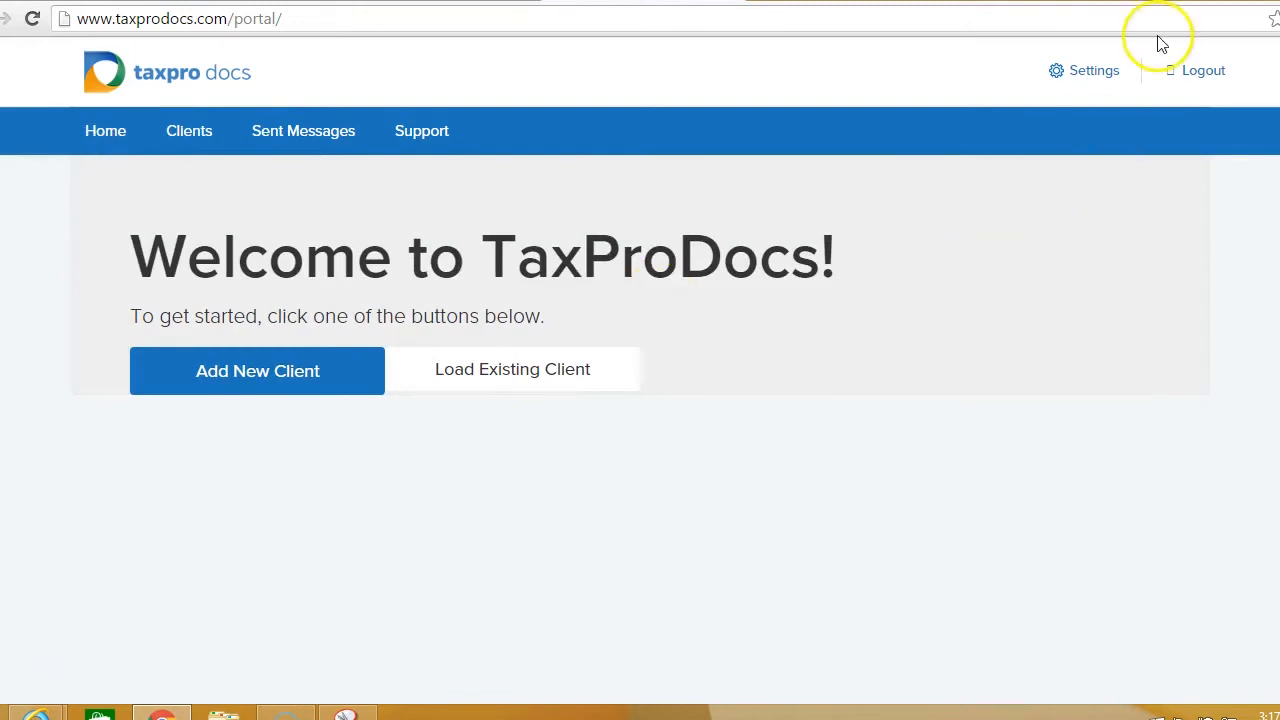
left_click(1195, 68)
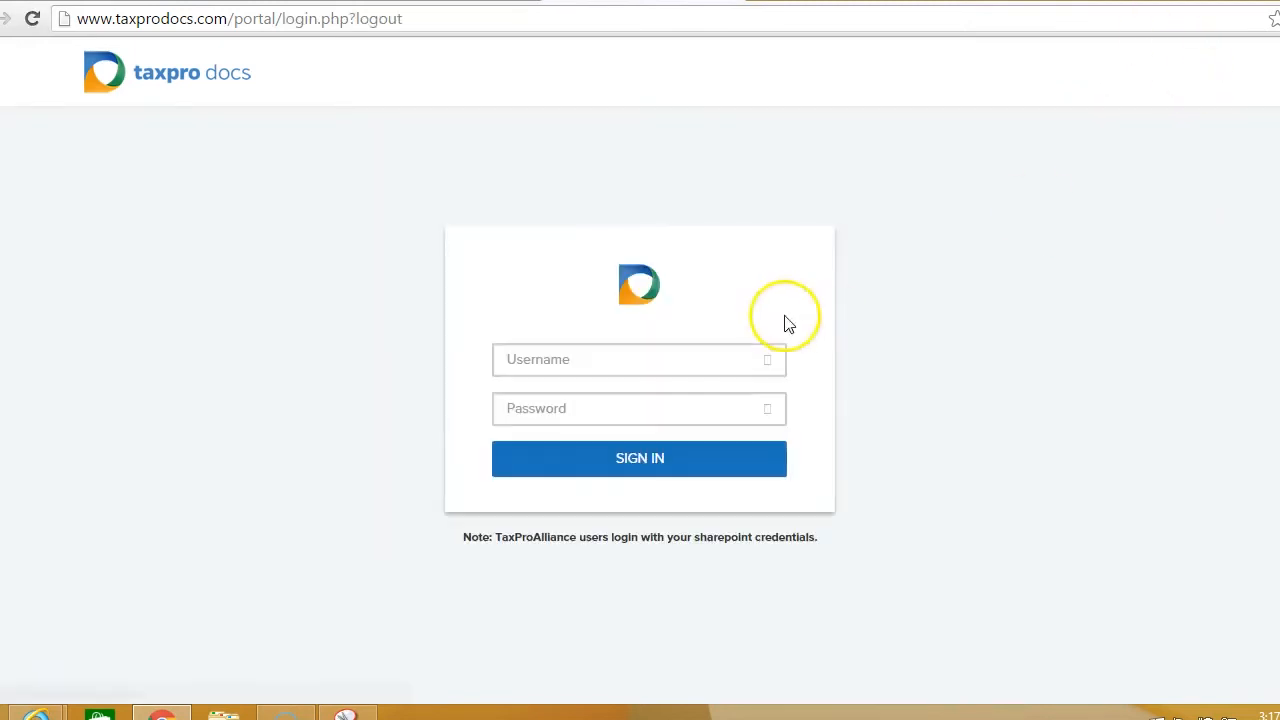
Step: Log in as the second Webinar test user and load its existing Tax Clients list
left_click(656, 366)
type("webinar")
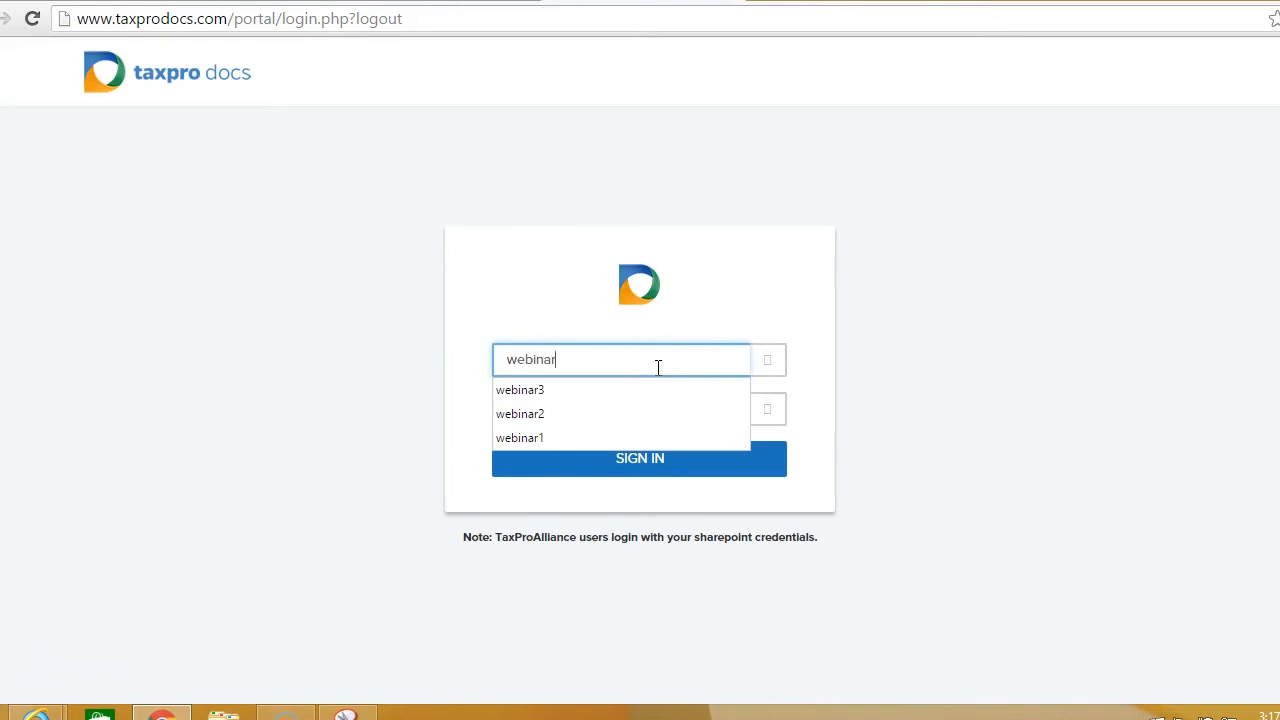
left_click(571, 413)
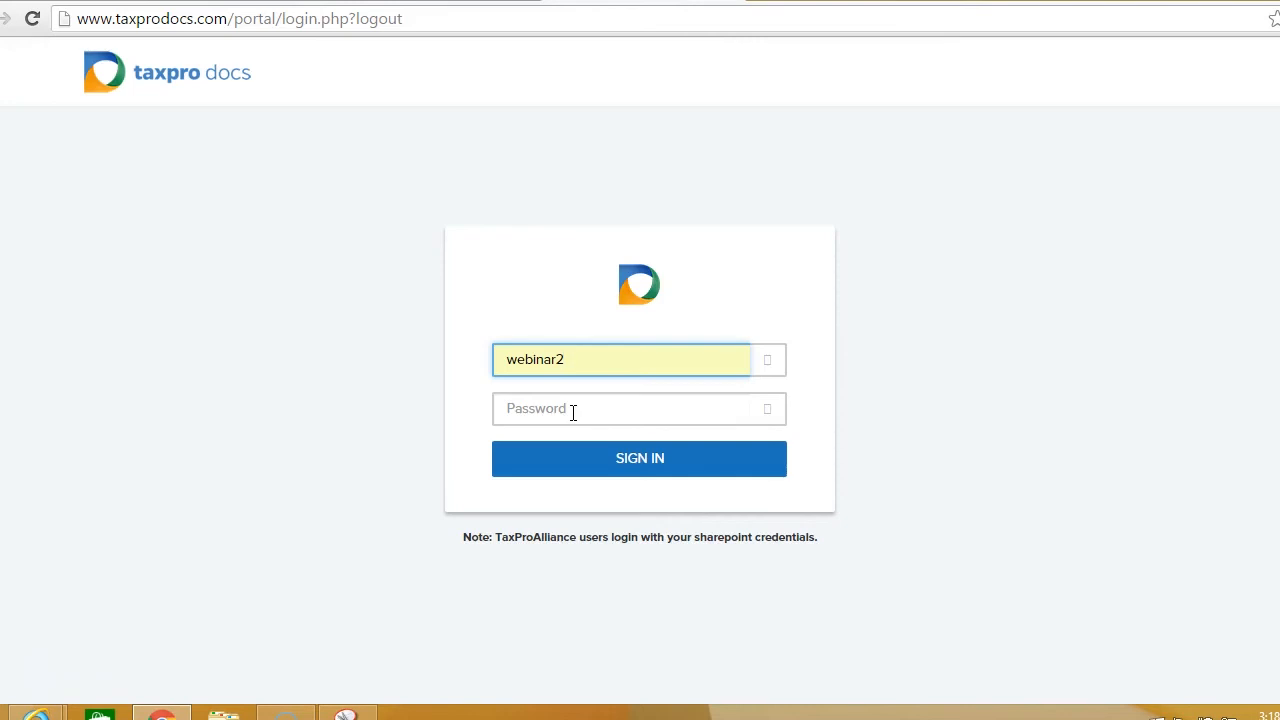
type("pass")
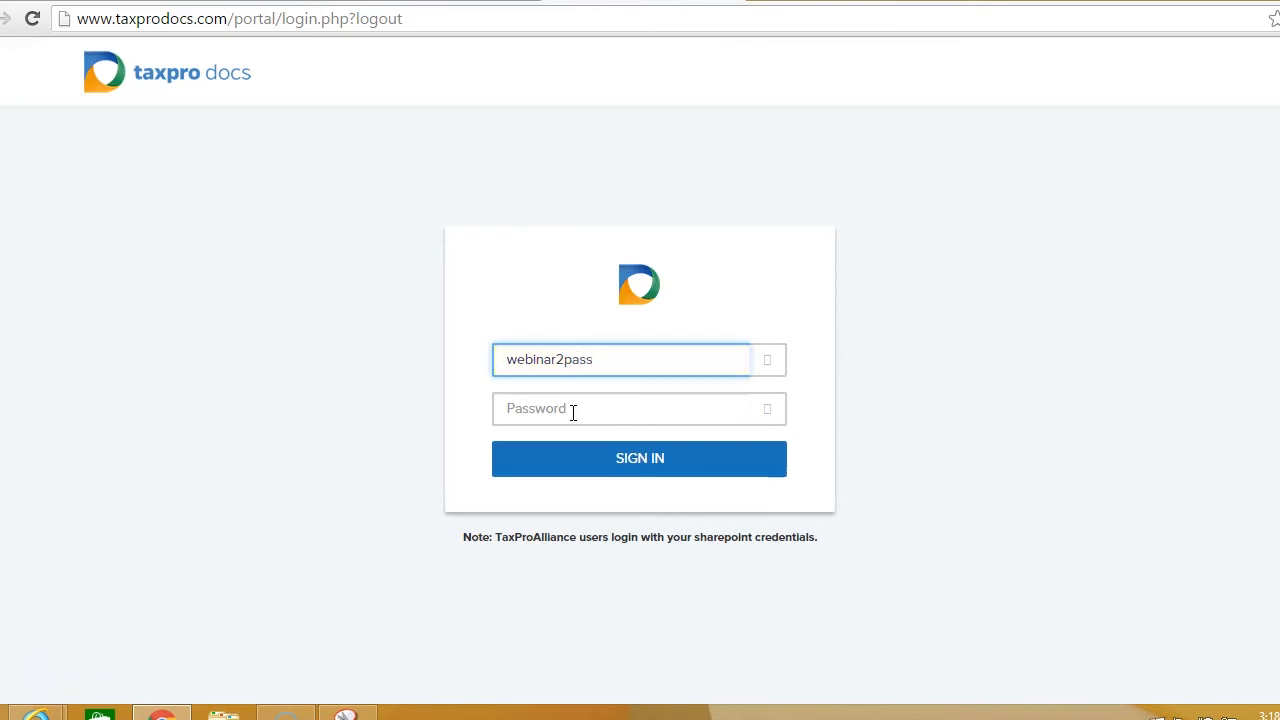
key("BackSpace")
key("BackSpace")
key("BackSpace")
key("BackSpace")
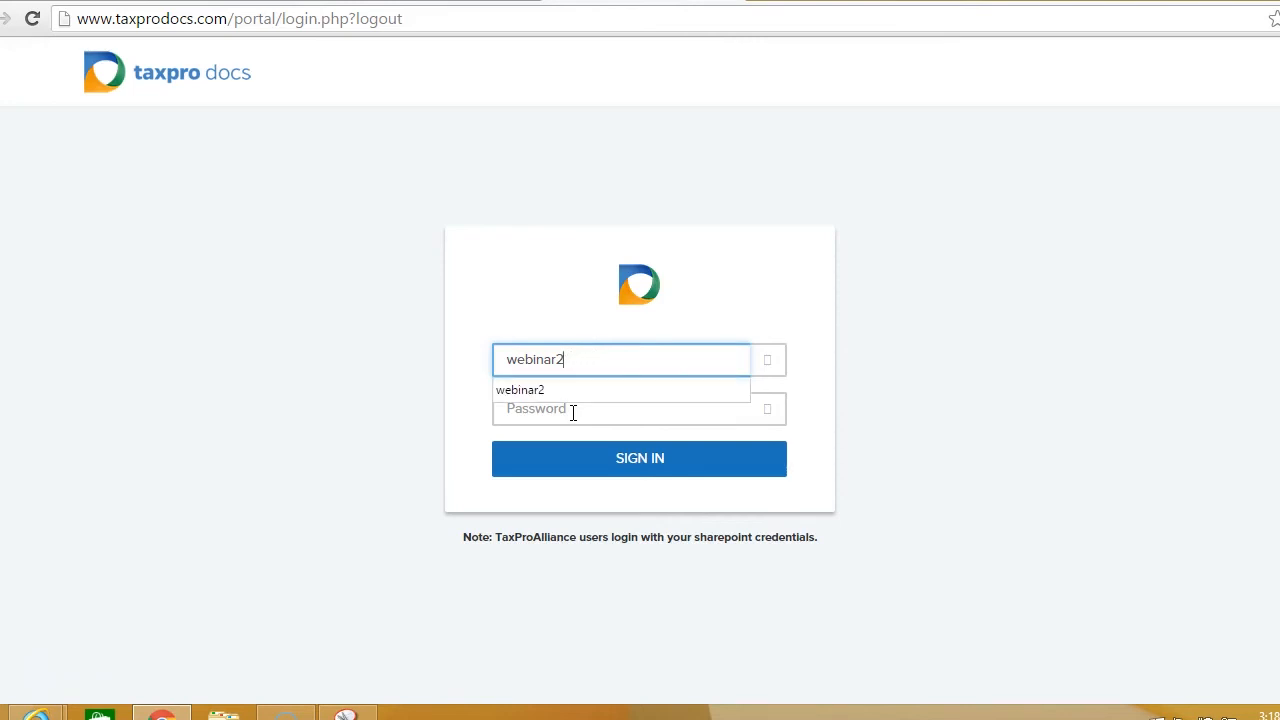
left_click(573, 412)
type("pass")
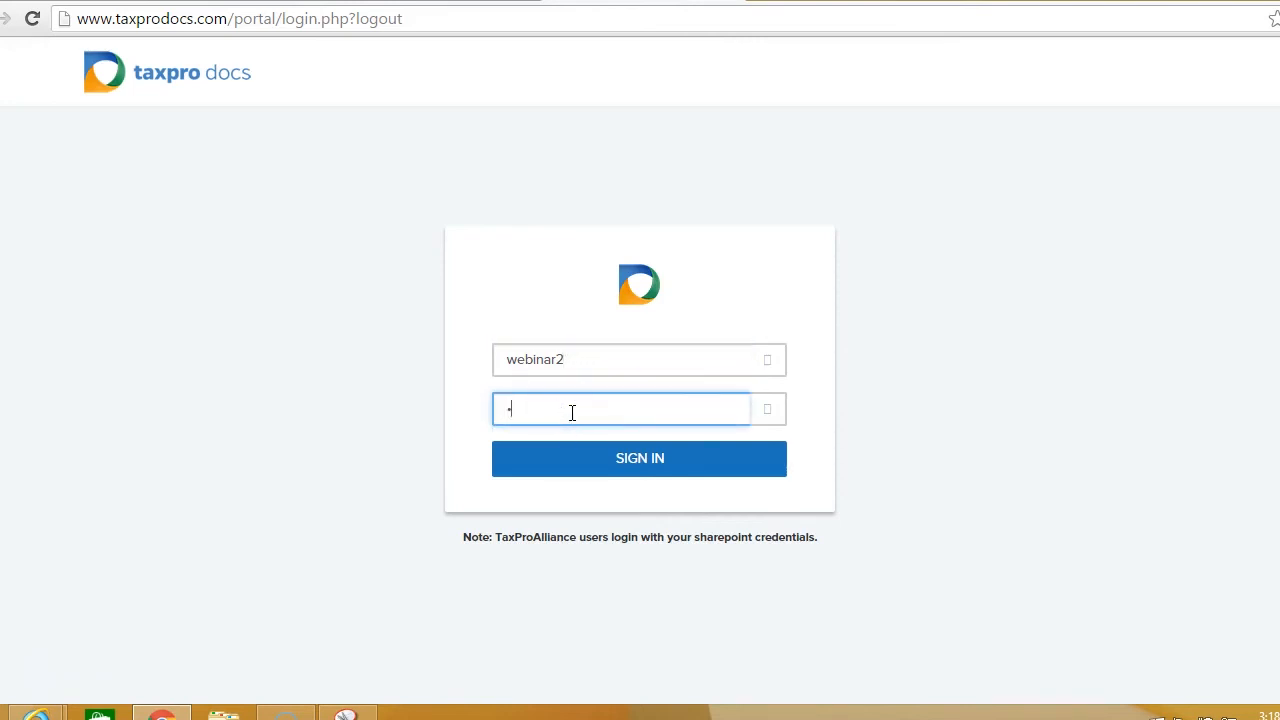
type("wor")
left_click(602, 470)
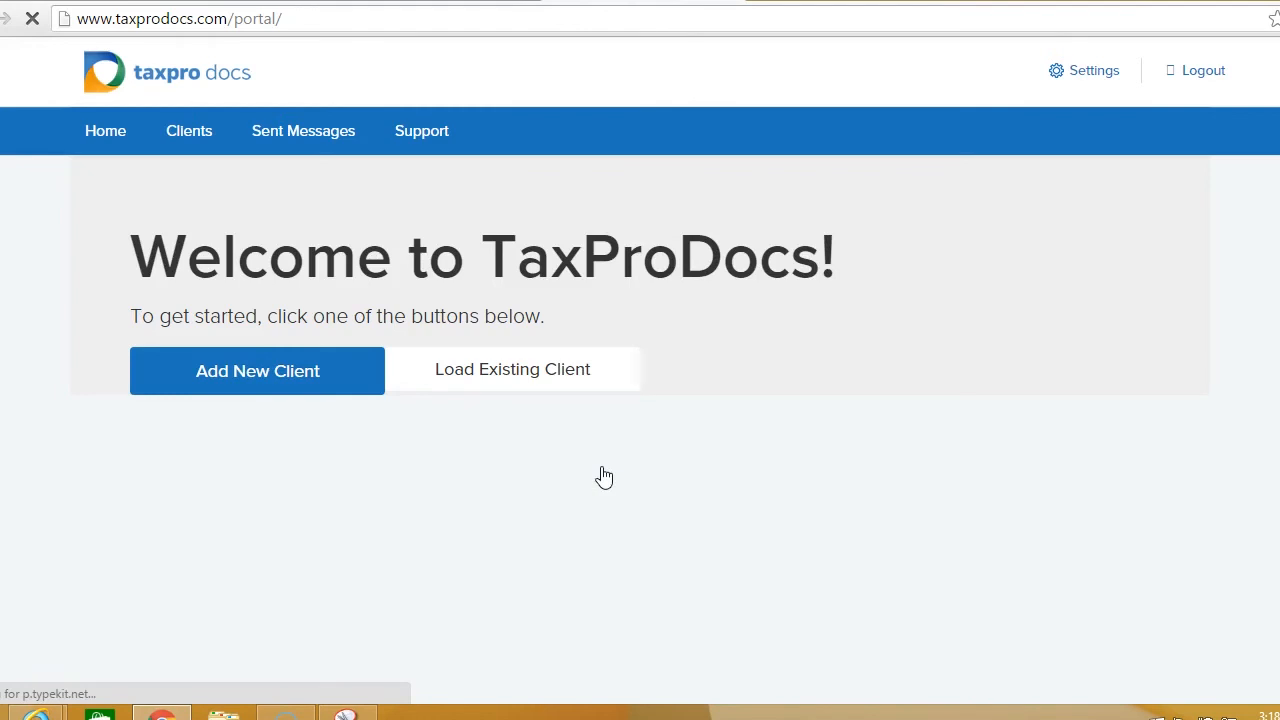
left_click(522, 390)
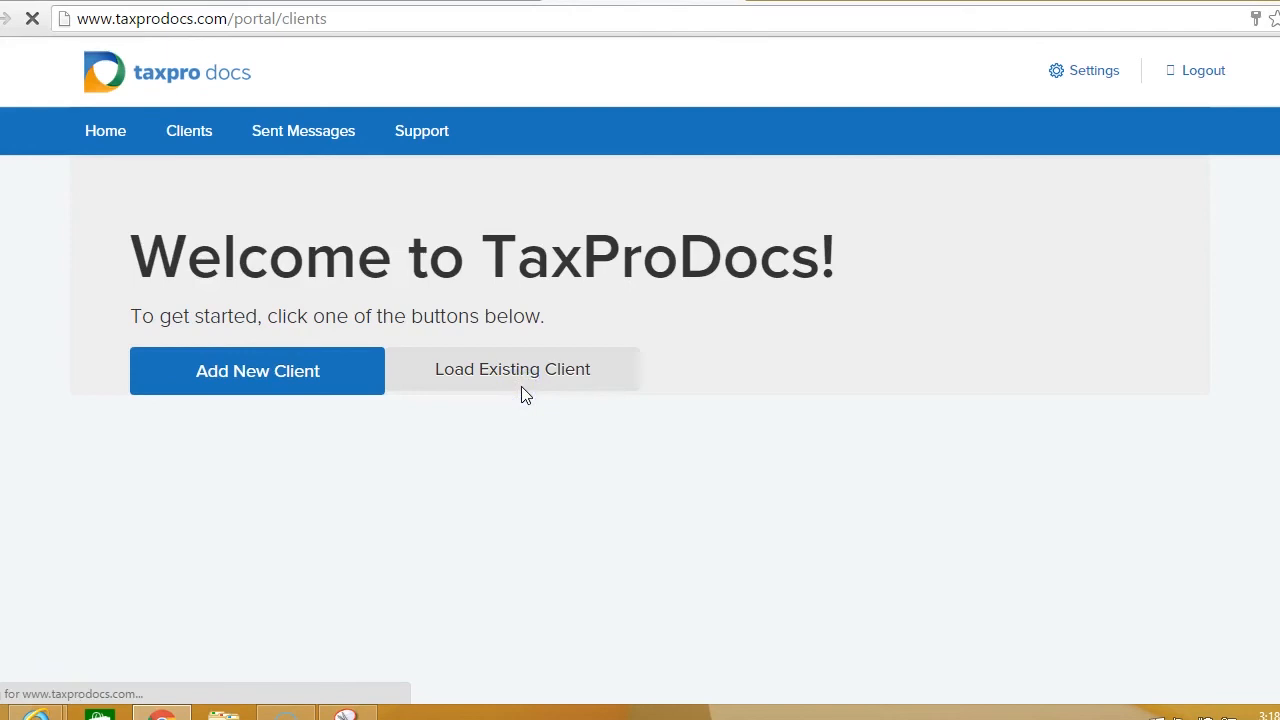